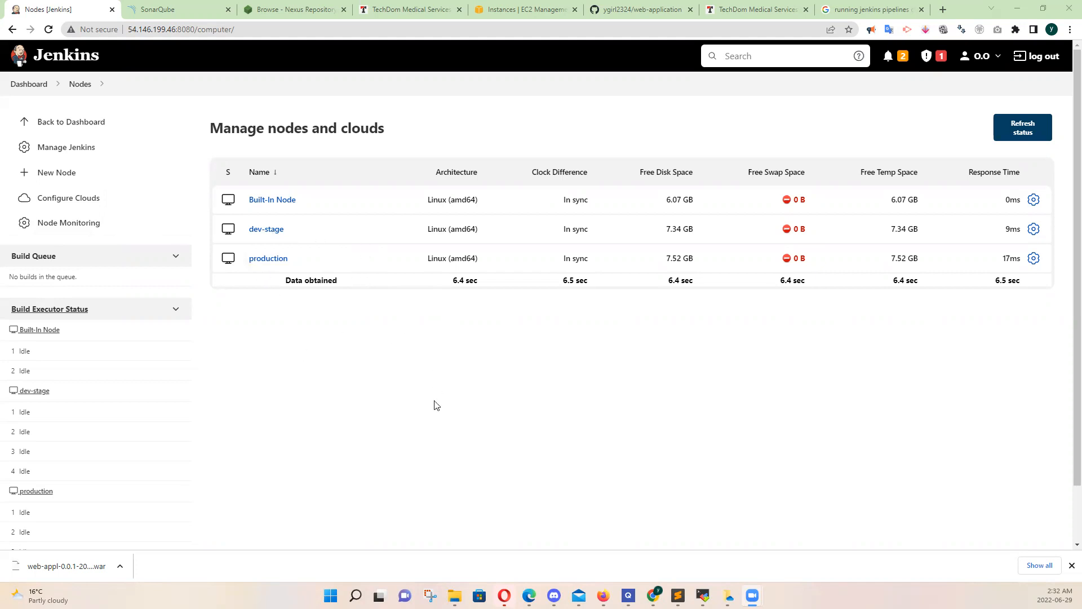
# Refresh the node status and set the dev-stage node's usage to "Only build jobs with label expressions matching this node", saving the configuration
pyautogui.click(1017, 131)
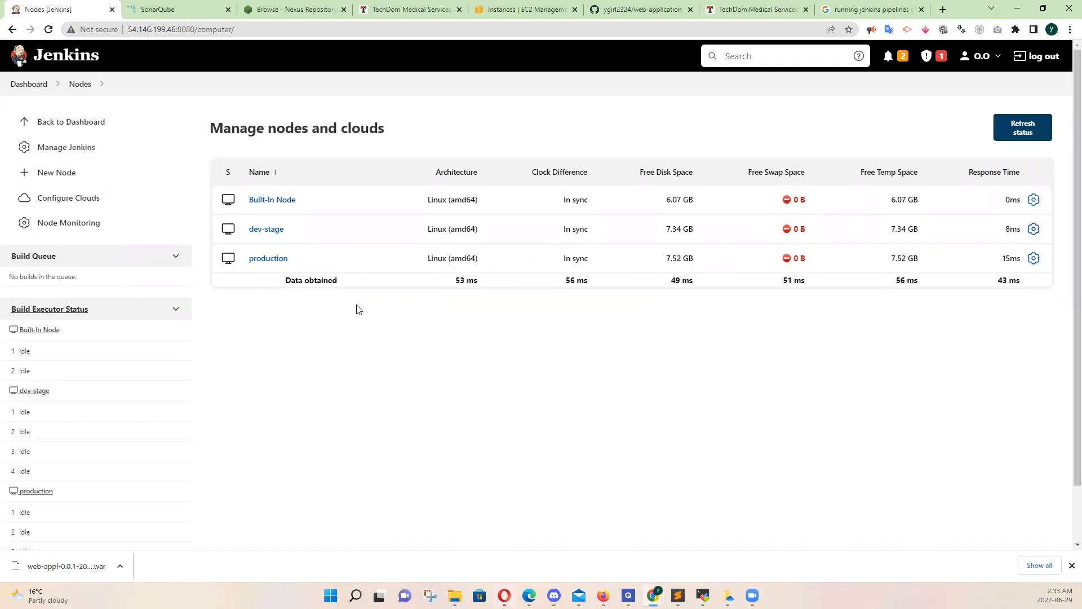
pyautogui.click(1034, 231)
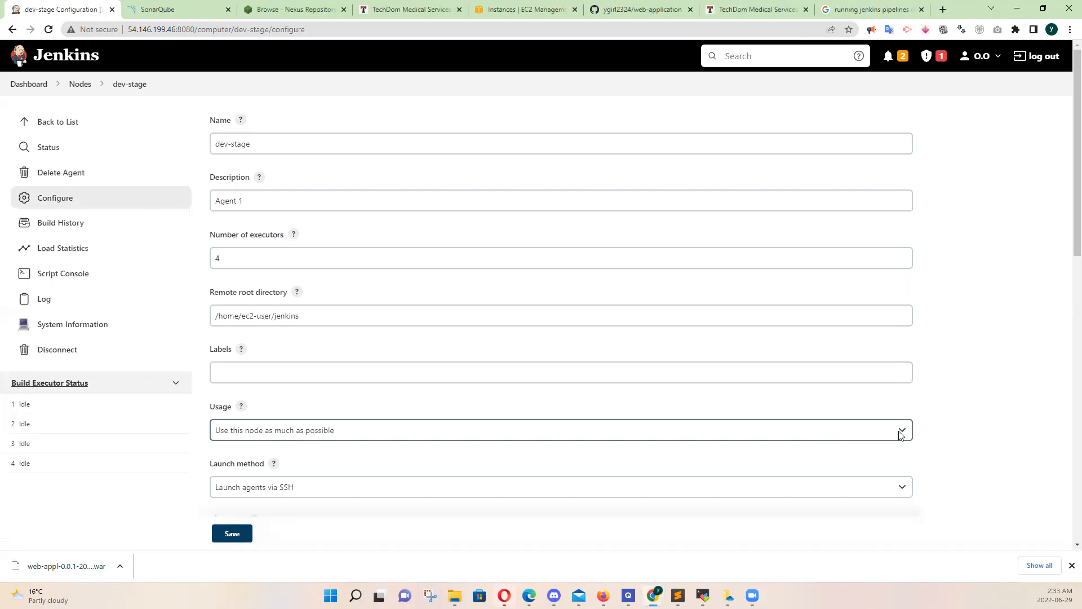
pyautogui.moveTo(1075, 244); pyautogui.dragTo(1075, 344)
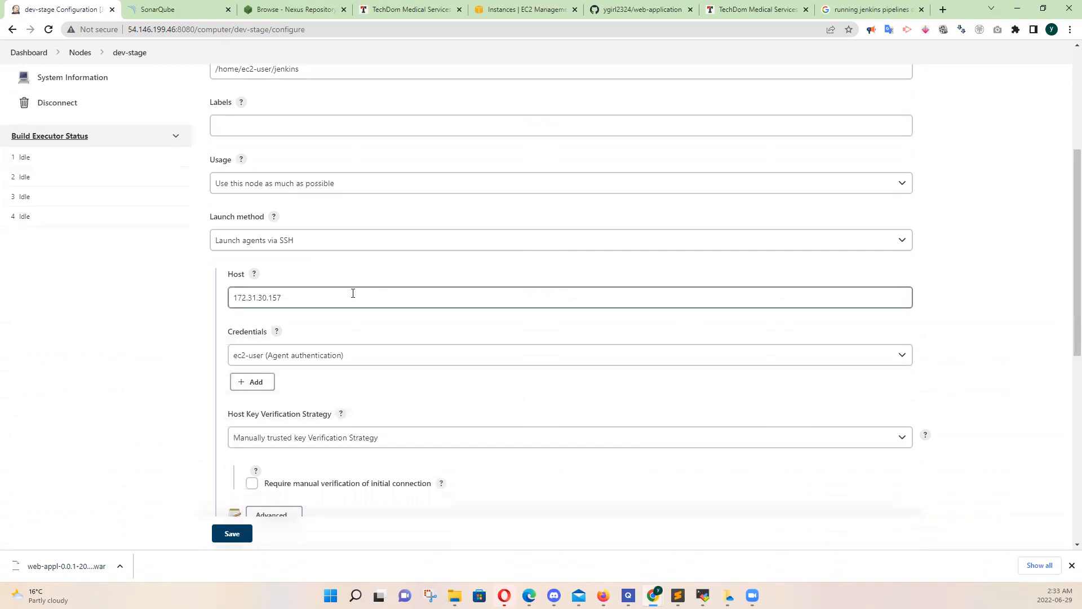
pyautogui.click(333, 297)
pyautogui.moveTo(312, 297); pyautogui.dragTo(224, 292)
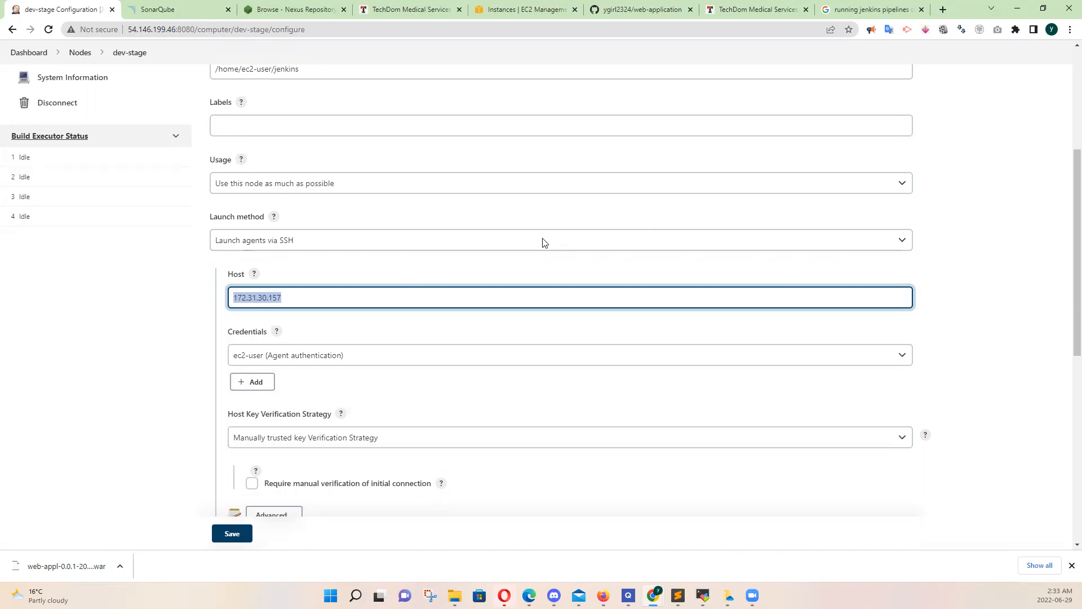
pyautogui.click(340, 187)
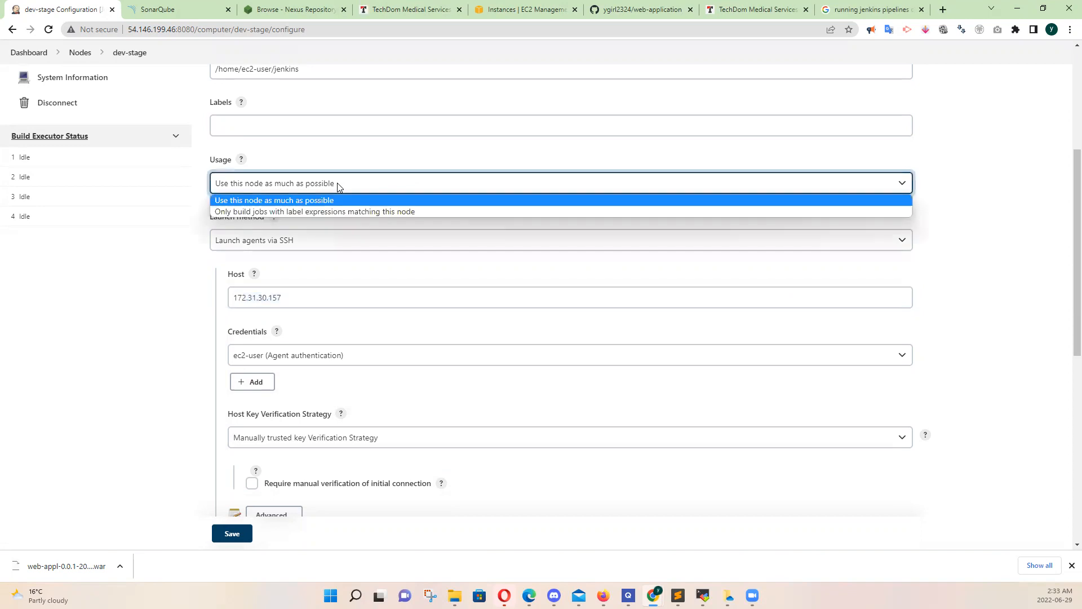
pyautogui.click(329, 212)
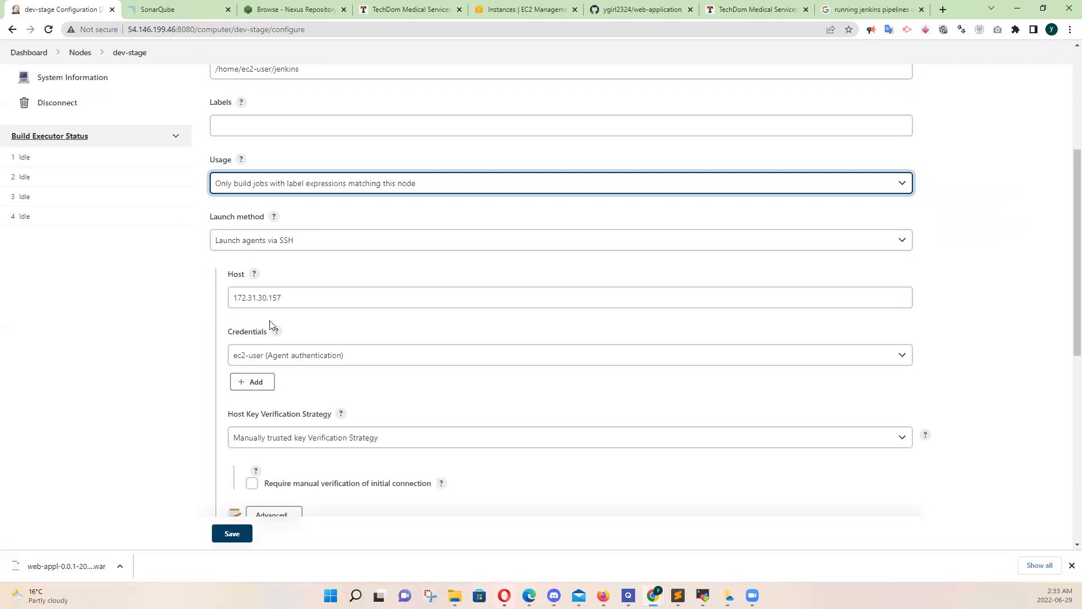
pyautogui.click(235, 533)
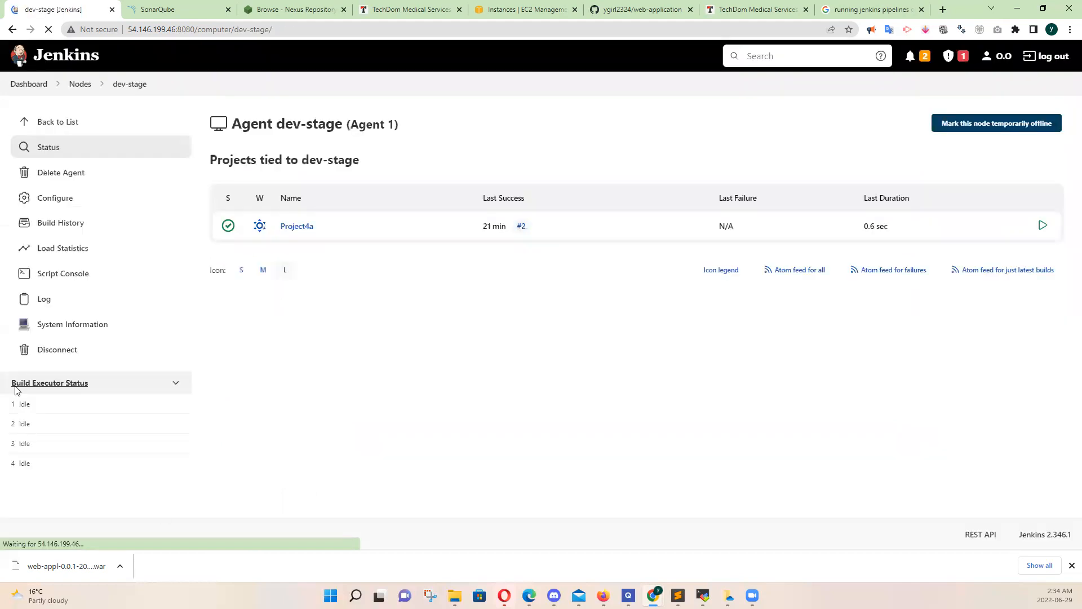
# Set the production node's usage to "Only build jobs with label expressions matching this node", save it, and return to the node list
pyautogui.click(73, 88)
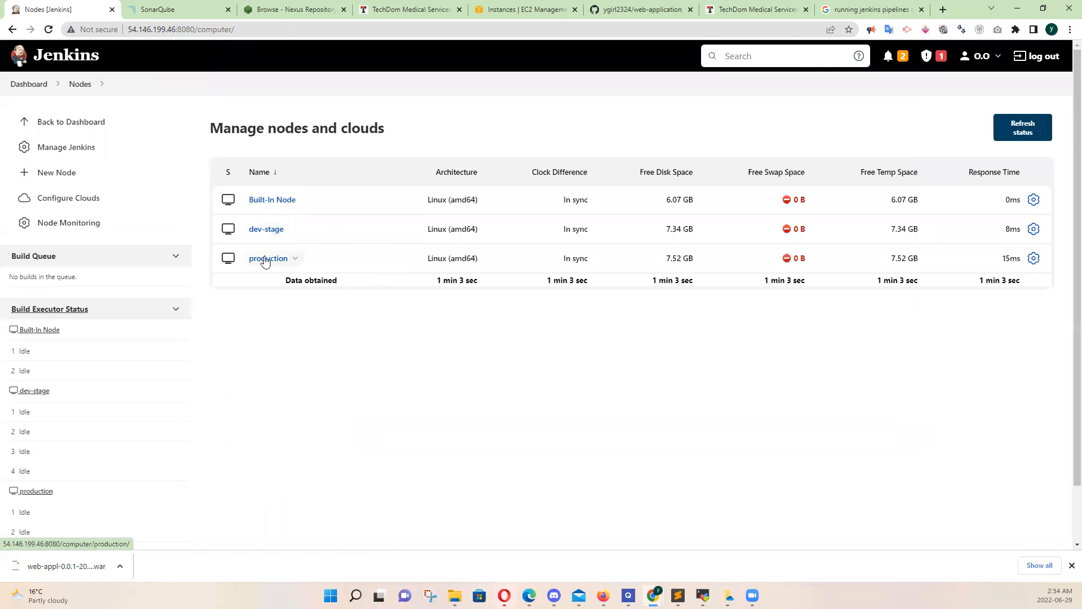
pyautogui.click(1039, 267)
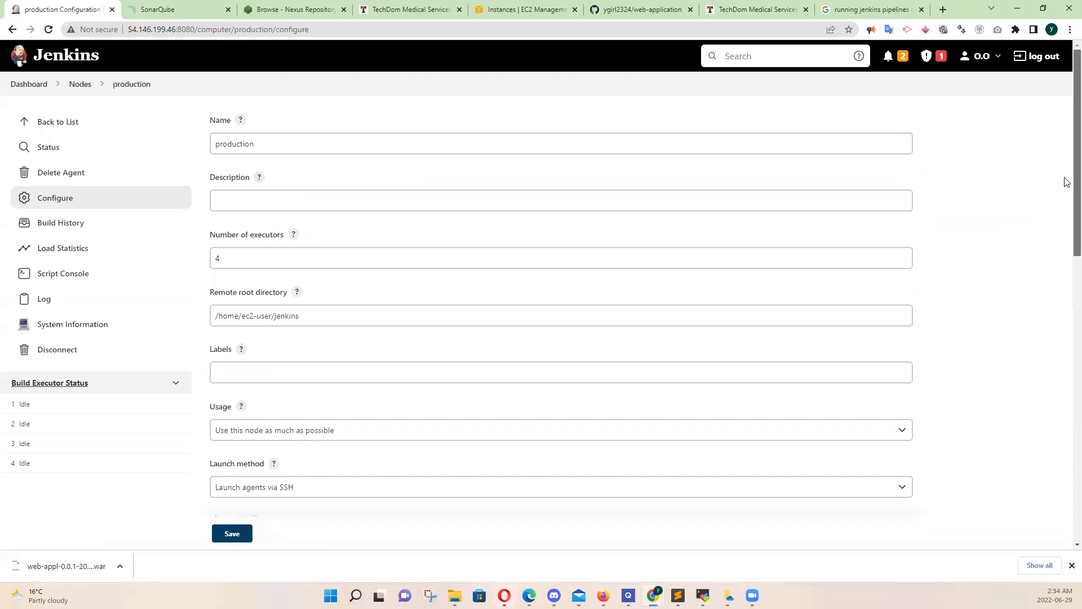
pyautogui.scroll(-5, 1064, 186)
pyautogui.click(293, 274)
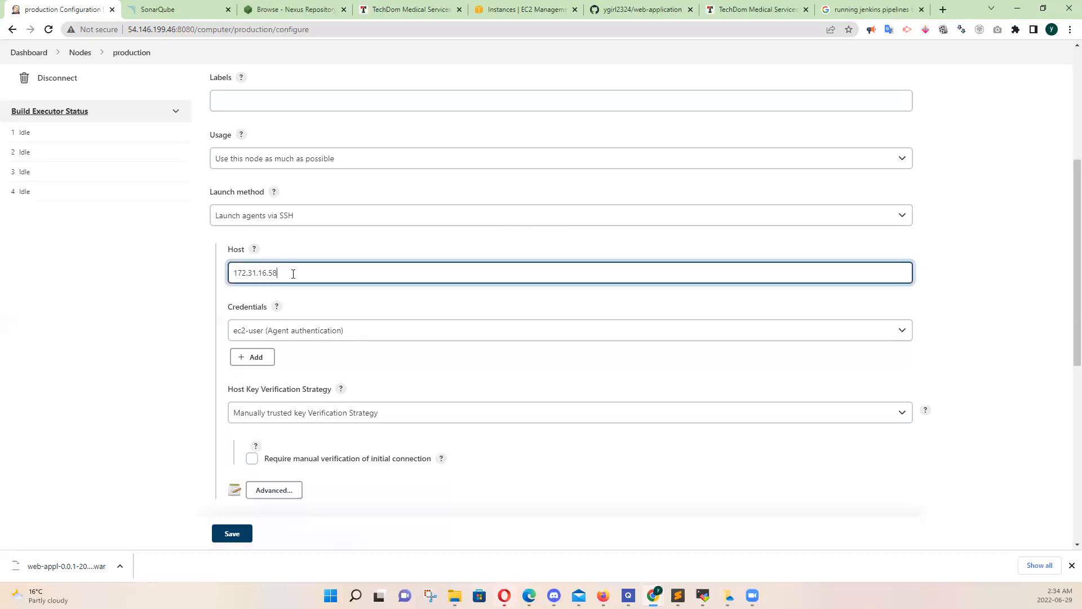
pyautogui.click(331, 161)
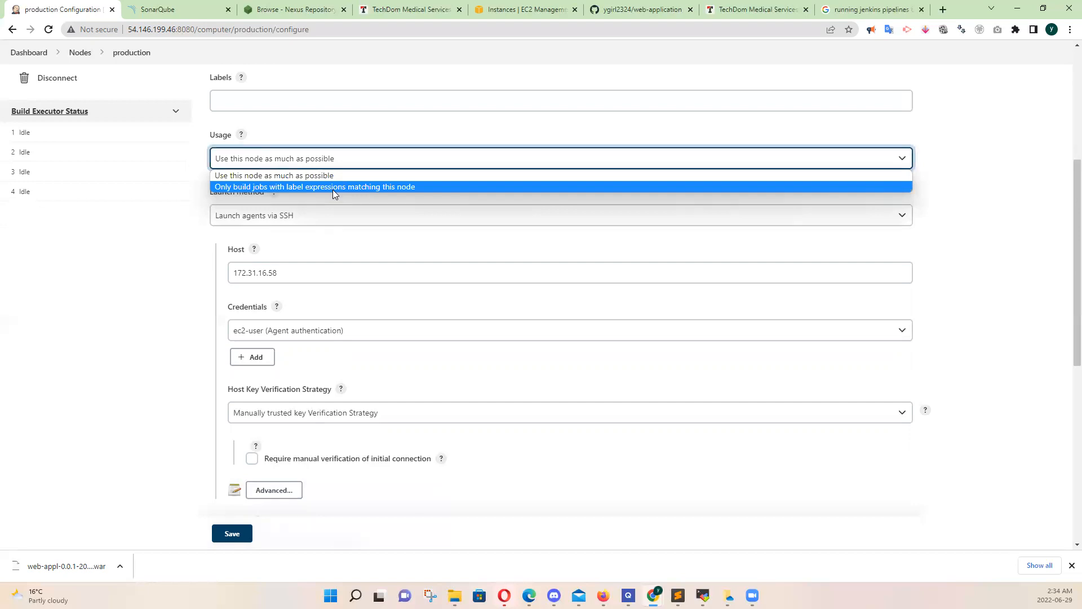
pyautogui.click(333, 190)
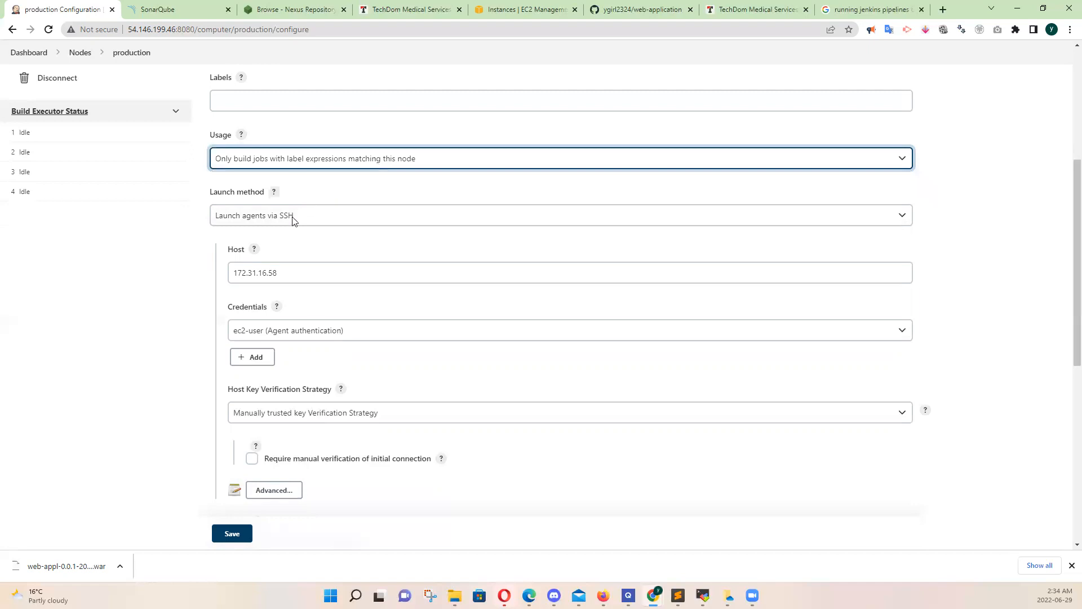
pyautogui.click(232, 534)
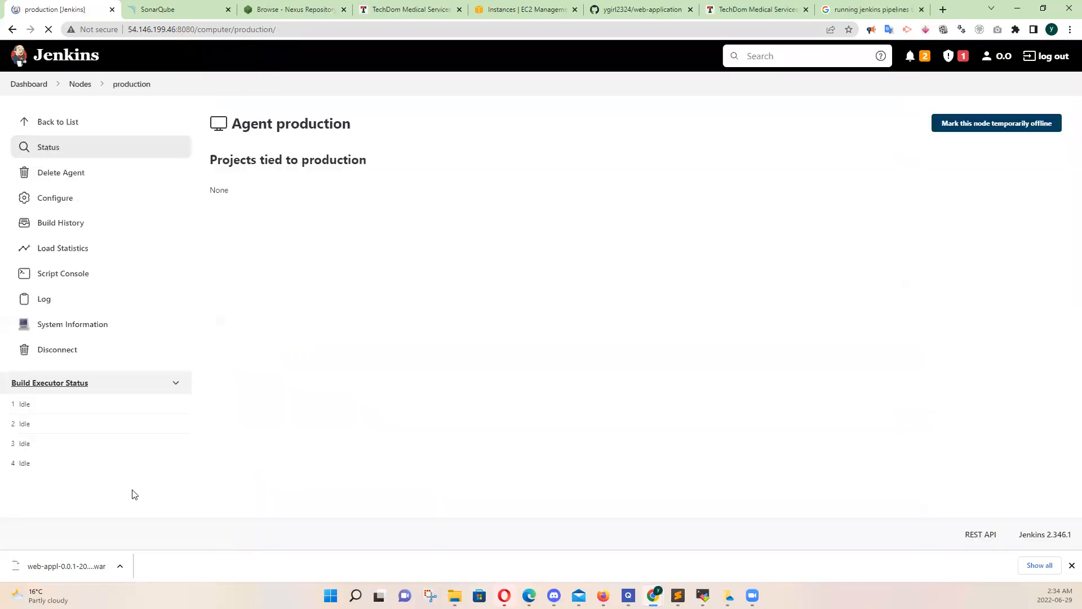
pyautogui.click(81, 85)
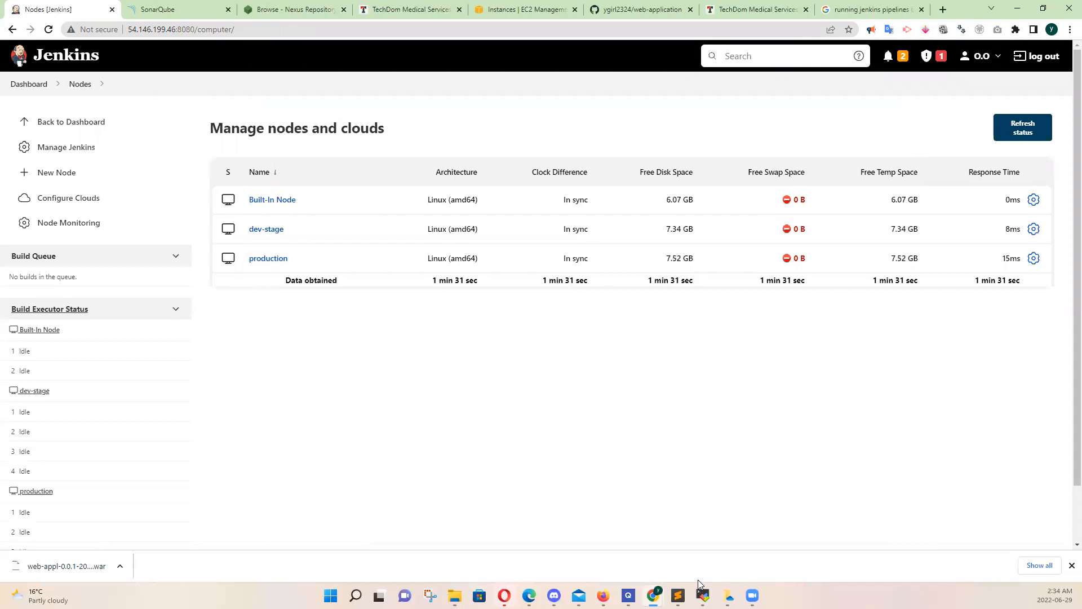
# Switch to MobaXterm and run "sudo yum install git maven -y" in the jenkins agent 2 session
pyautogui.moveTo(703, 596)
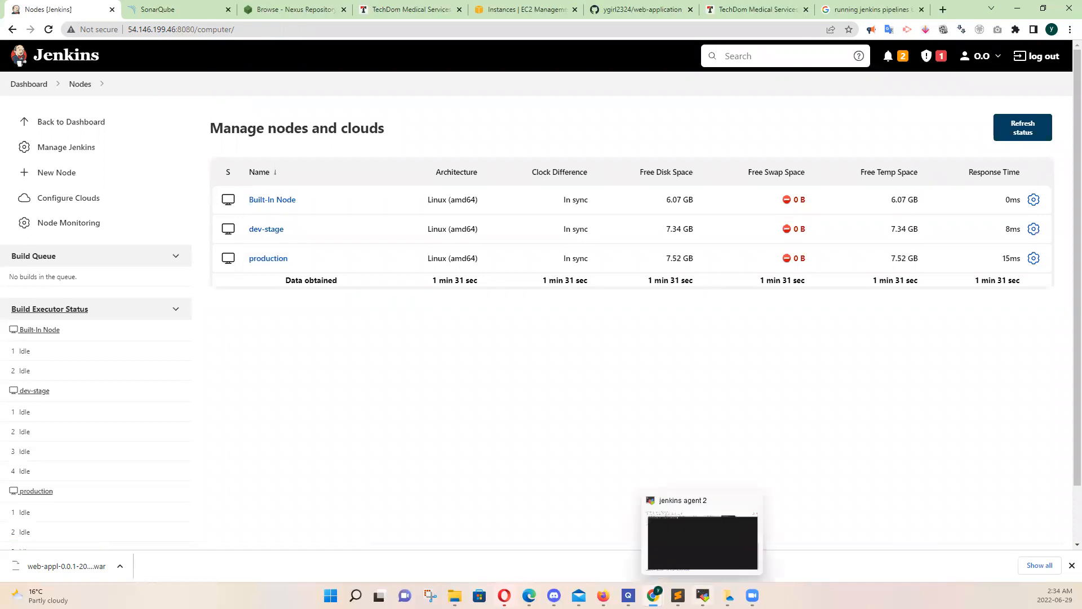
pyautogui.click(703, 541)
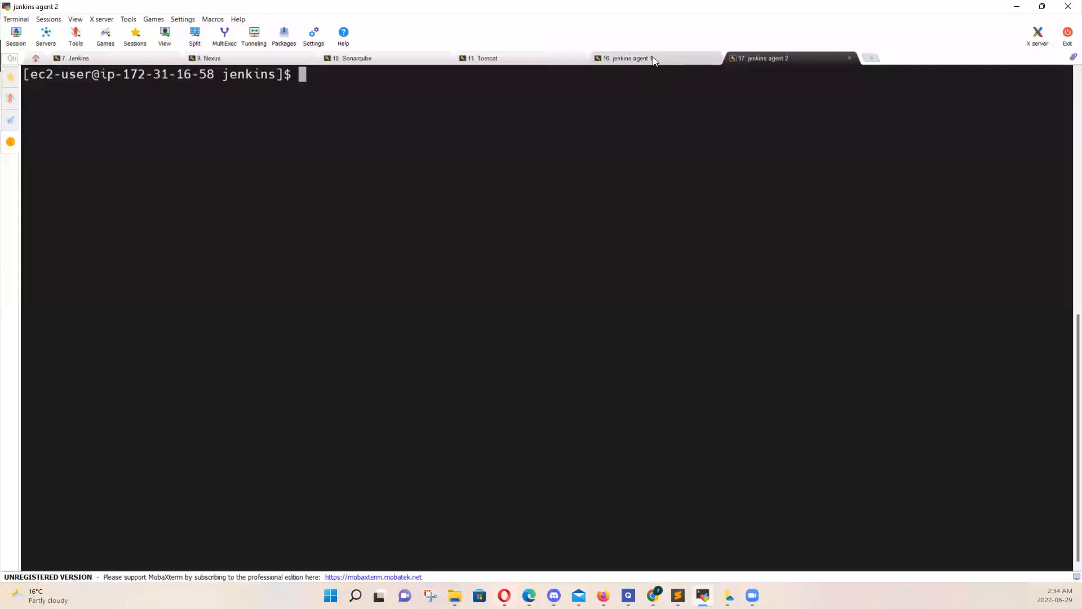
pyautogui.click(653, 58)
pyautogui.click(796, 64)
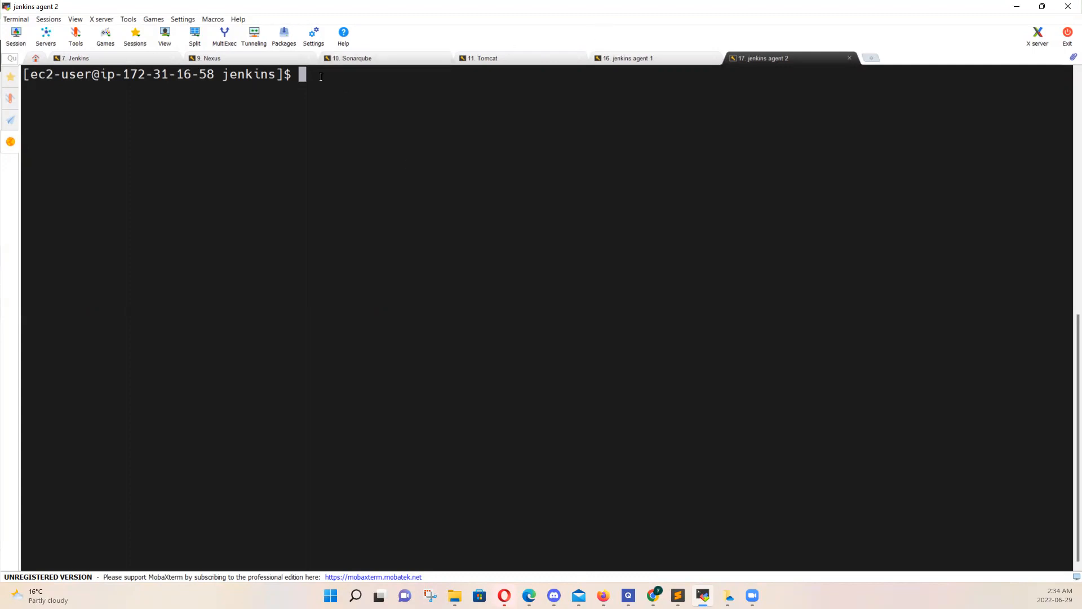
pyautogui.write('sudo yum install gi')
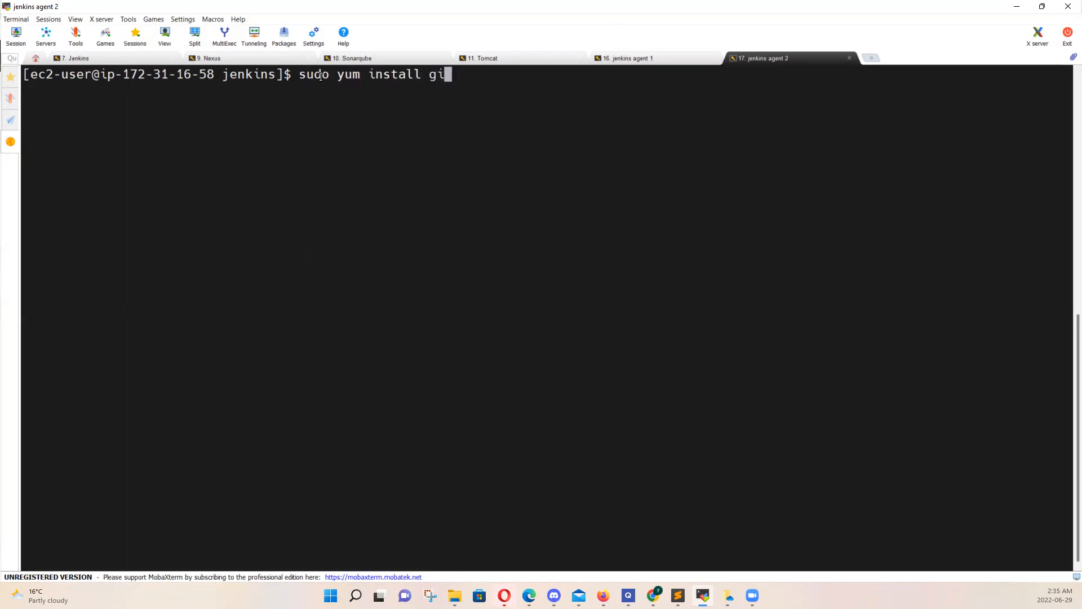
pyautogui.write('t maven -y')
pyautogui.press('Return')
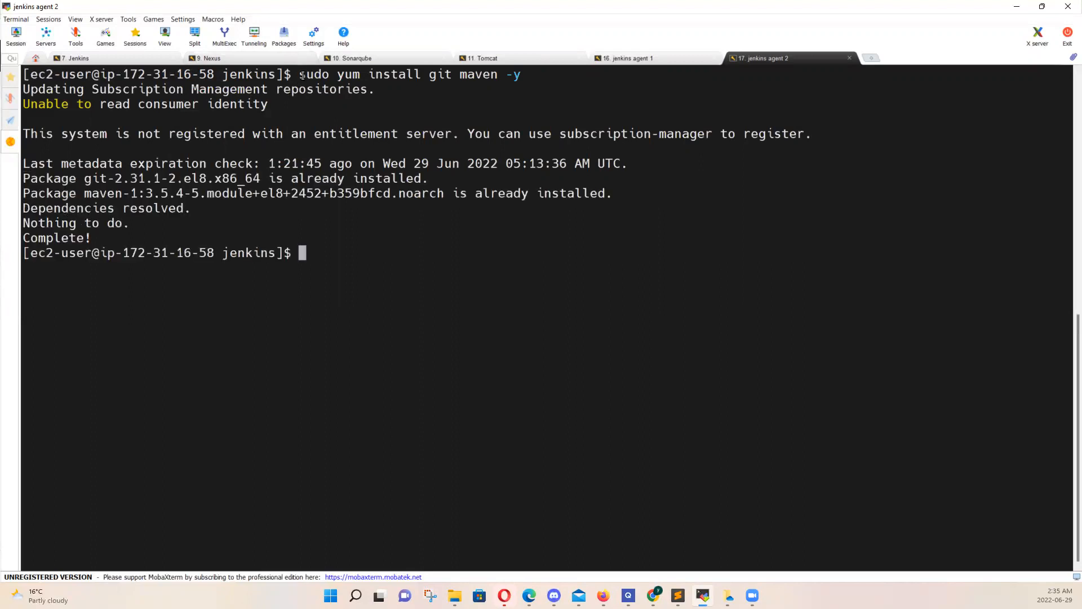
pyautogui.moveTo(301, 74); pyautogui.dragTo(475, 74)
pyautogui.moveTo(377, 539); pyautogui.dragTo(518, 75)
pyautogui.doubleClick(502, 75)
pyautogui.moveTo(304, 74); pyautogui.dragTo(470, 574)
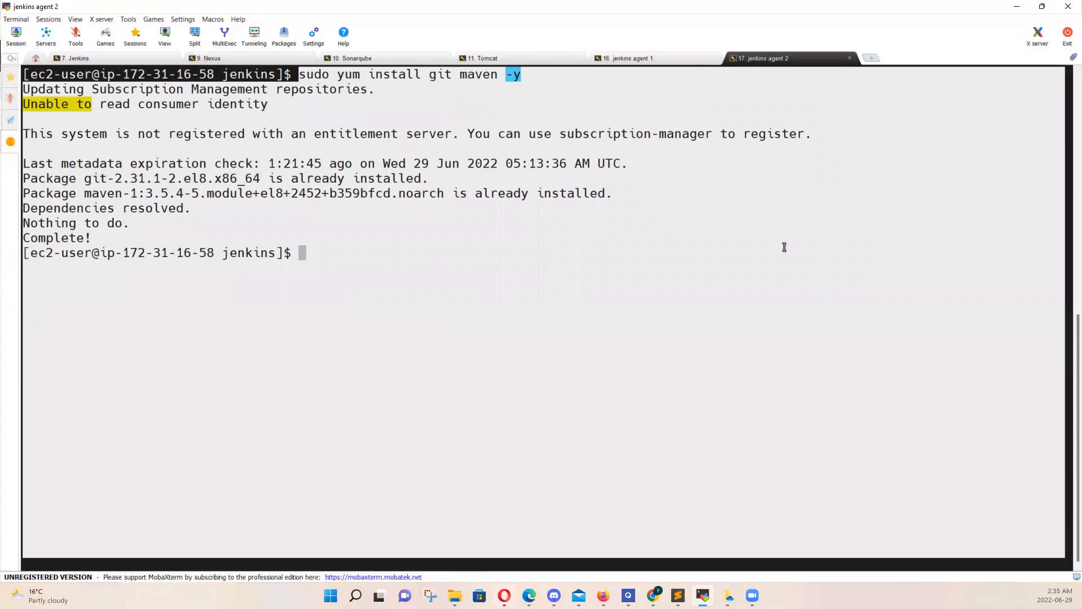
# Install Git and Maven in the jenkins agent 1 session with "sudo yum install git maven -y"
pyautogui.click(655, 62)
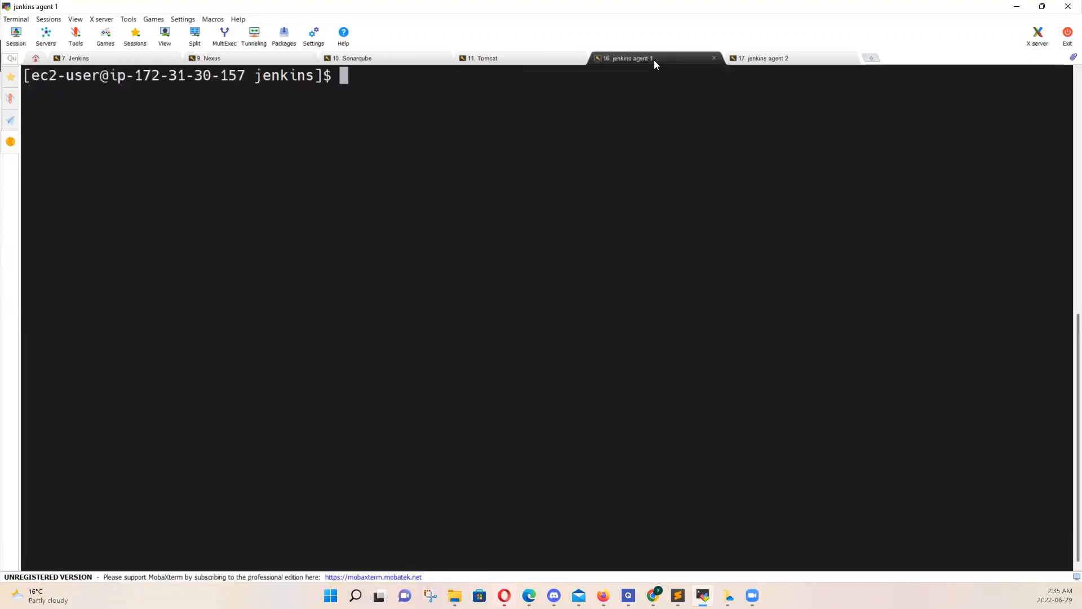
pyautogui.write('sudo yum install git maven -y')
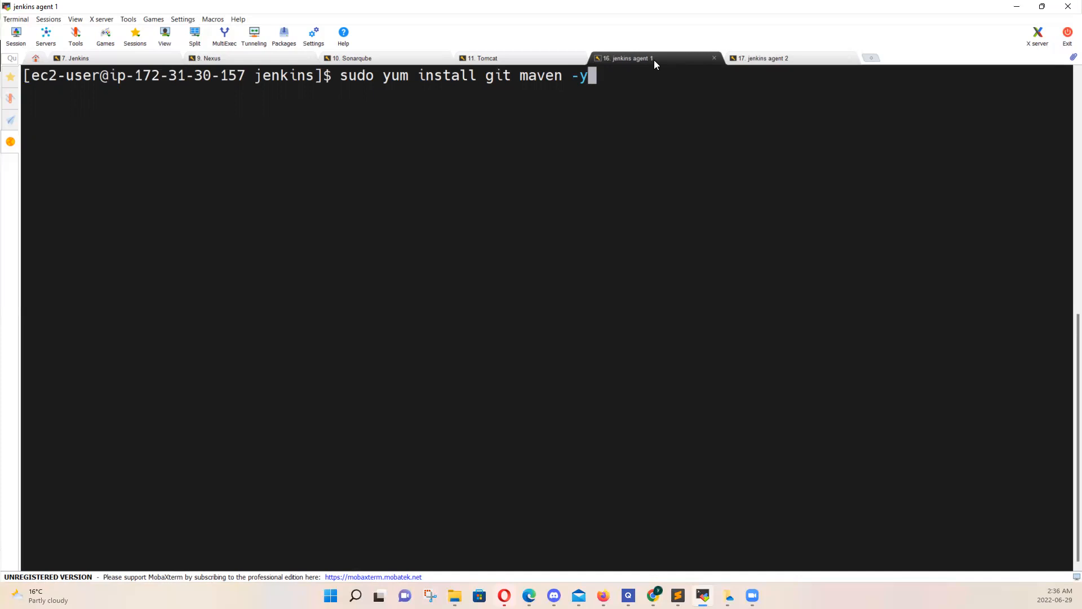
pyautogui.press('Return')
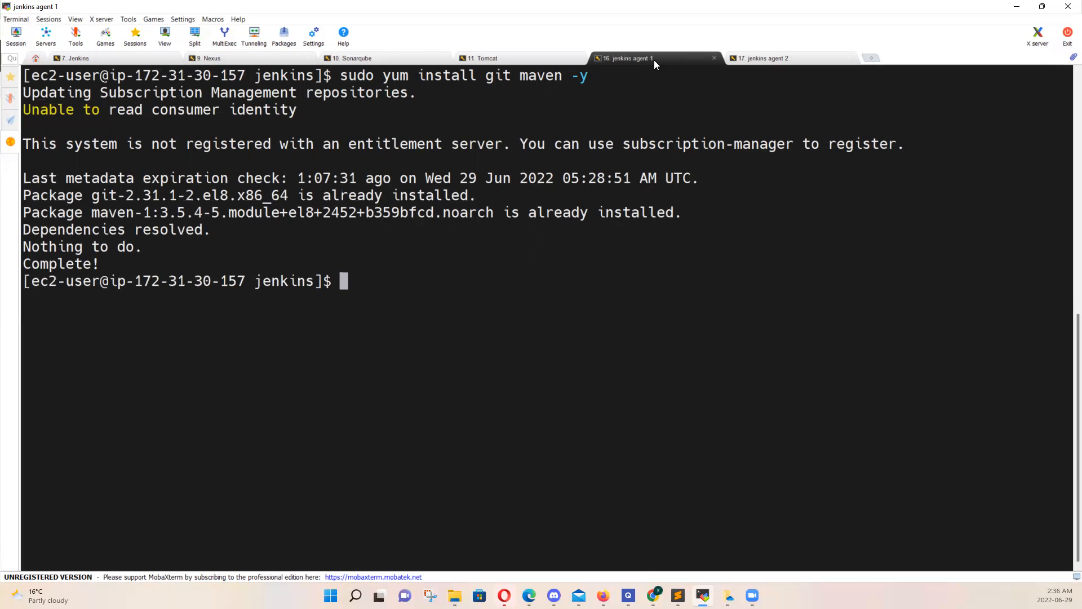
# Search the whole file system for Maven's settings file with "sudo find / -name settings.xml"
pyautogui.write('sudo fi')
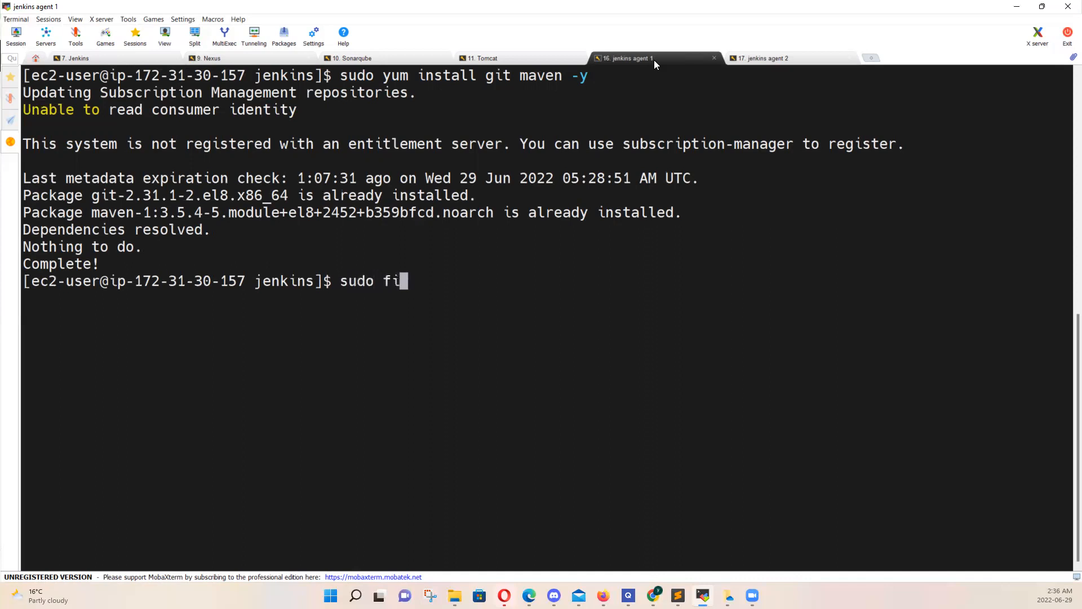
pyautogui.write('nd / -name s')
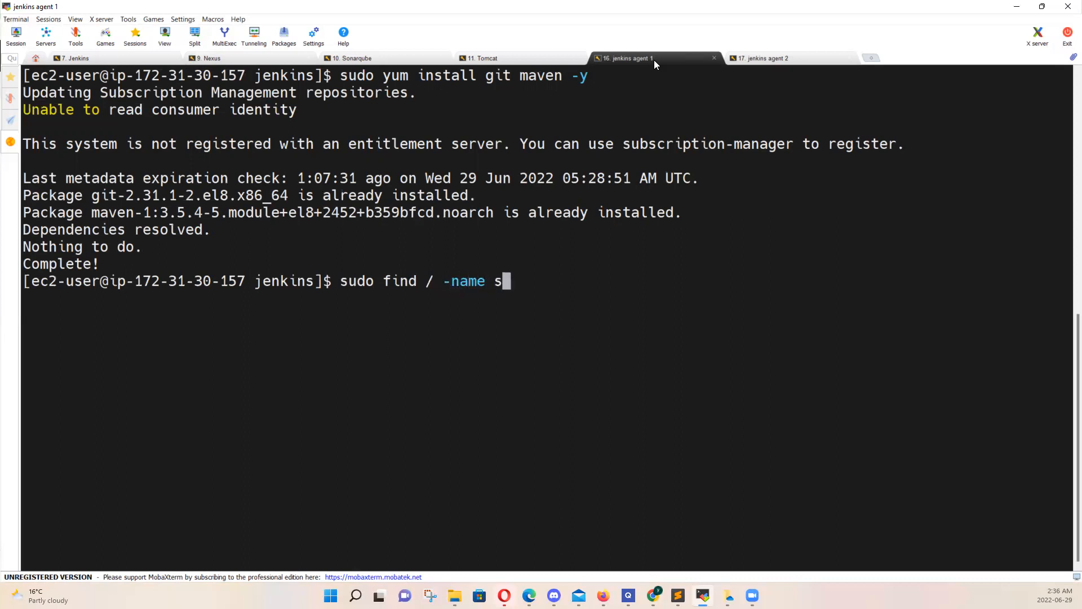
pyautogui.write('ettings.xml')
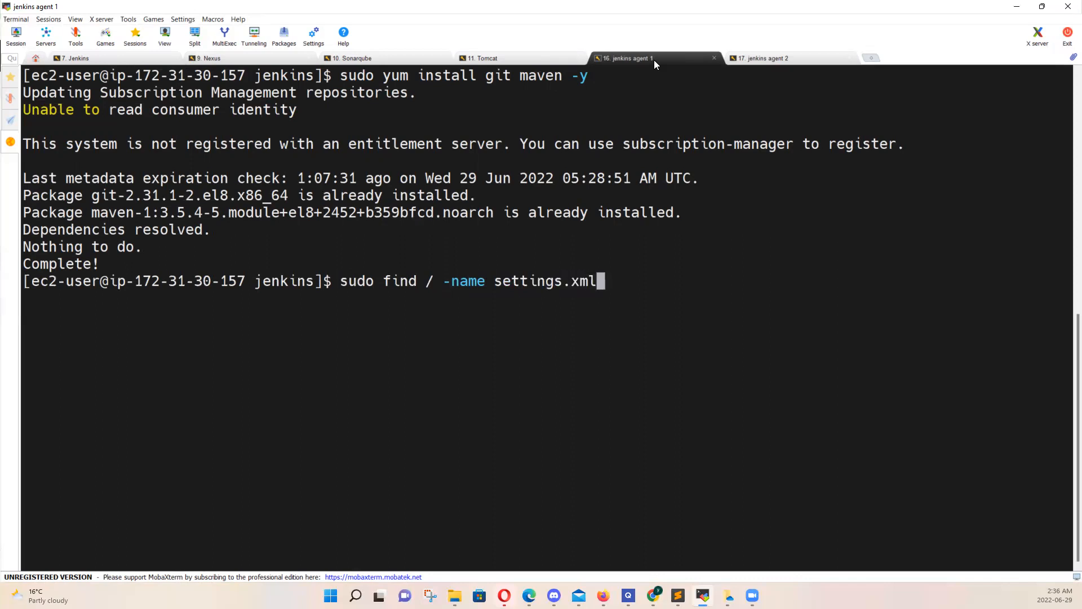
pyautogui.press('Return')
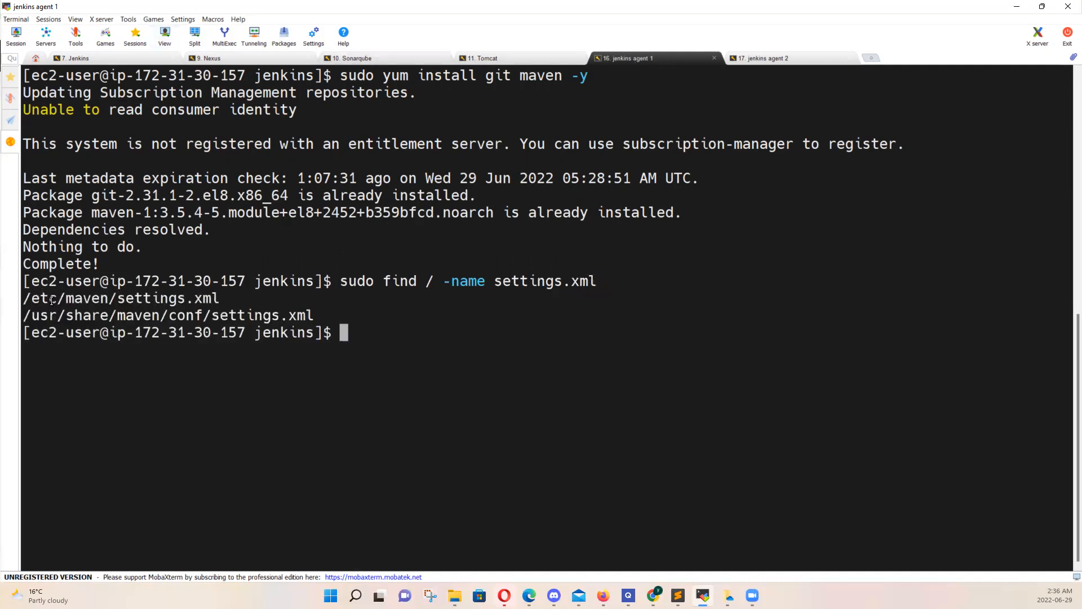
# Open /etc/maven/settings.xml with root rights in the vi editor
pyautogui.moveTo(26, 298); pyautogui.dragTo(217, 299)
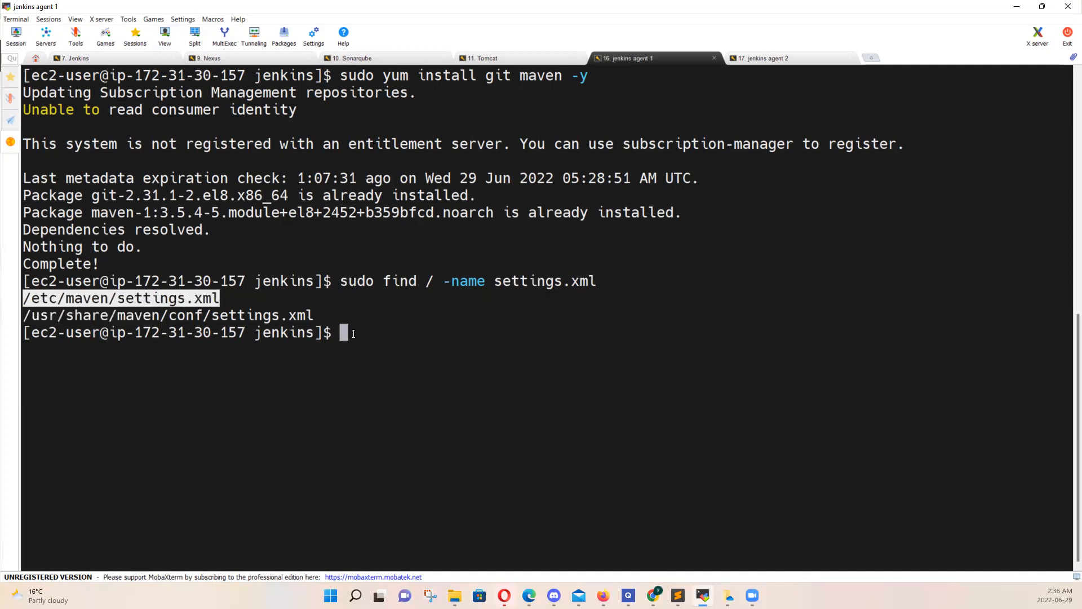
pyautogui.write('vi')
pyautogui.press('Left')
pyautogui.press('Left')
pyautogui.press('Left')
pyautogui.write('sudo')
pyautogui.press('Right')
pyautogui.press('Right')
pyautogui.press('Right')
pyautogui.rightClick(412, 334)
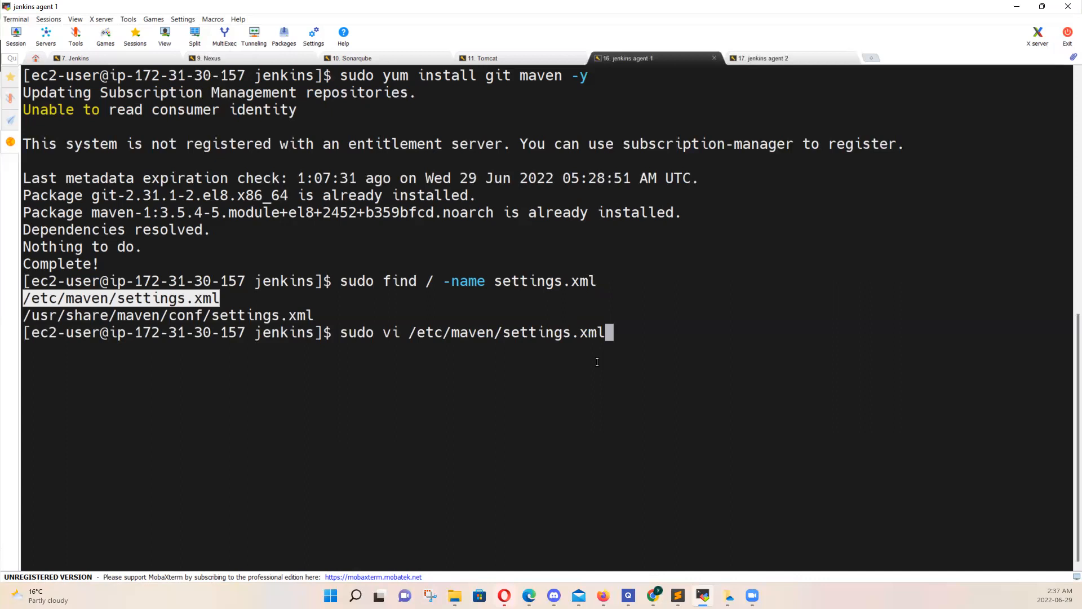
pyautogui.press('Return')
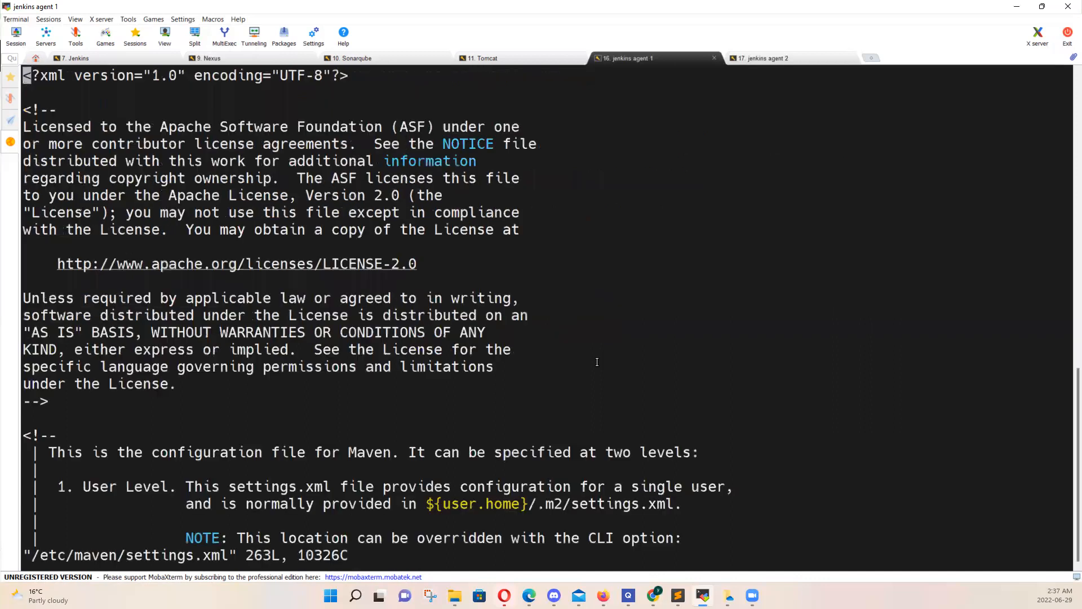
# Examine the servers section of settings.xml and highlight the server block with the id nexus
pyautogui.press('Down')
pyautogui.press('Down')
pyautogui.press('Down')
pyautogui.press('Down')
pyautogui.press('Down')
pyautogui.press('Down')
pyautogui.press('Down')
pyautogui.press('Down')
pyautogui.press('Down')
pyautogui.press('Down')
pyautogui.press('Down')
pyautogui.press('Down')
pyautogui.press('Down')
pyautogui.press('Down')
pyautogui.press('Down')
pyautogui.press('Down')
pyautogui.press('Down')
pyautogui.press('Down')
pyautogui.press('Down')
pyautogui.press('Down')
pyautogui.press('Down')
pyautogui.press('Down')
pyautogui.press('Down')
pyautogui.press('Down')
pyautogui.press('Down')
pyautogui.press('Down')
pyautogui.press('Down')
pyautogui.press('Down')
pyautogui.press('Down')
pyautogui.press('Down')
pyautogui.press('Down')
pyautogui.press('Down')
pyautogui.press('Down')
pyautogui.press('Down')
pyautogui.press('Down')
pyautogui.press('Down')
pyautogui.press('Down')
pyautogui.press('Down')
pyautogui.press('Down')
pyautogui.press('Down')
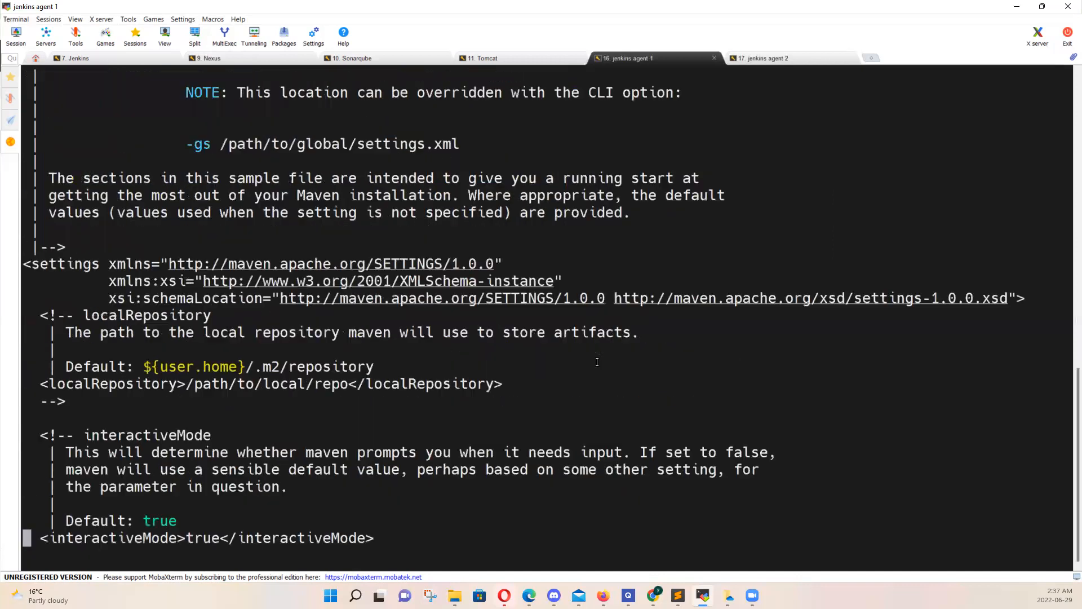
pyautogui.press('Down')
pyautogui.press('Down')
pyautogui.press('Down')
pyautogui.press('Down')
pyautogui.press('Down')
pyautogui.press('Down')
pyautogui.press('Down')
pyautogui.press('Down')
pyautogui.press('Down')
pyautogui.press('Down')
pyautogui.press('Down')
pyautogui.press('Down')
pyautogui.press('Down')
pyautogui.press('Down')
pyautogui.press('Down')
pyautogui.press('Down')
pyautogui.press('Down')
pyautogui.press('Down')
pyautogui.press('Down')
pyautogui.press('Down')
pyautogui.press('Down')
pyautogui.press('Down')
pyautogui.press('Down')
pyautogui.press('Down')
pyautogui.press('Down')
pyautogui.press('Down')
pyautogui.press('Down')
pyautogui.press('Down')
pyautogui.press('Down')
pyautogui.press('Down')
pyautogui.press('Down')
pyautogui.press('Down')
pyautogui.press('Down')
pyautogui.press('Down')
pyautogui.press('Down')
pyautogui.press('Down')
pyautogui.press('Down')
pyautogui.press('Down')
pyautogui.press('Down')
pyautogui.press('Down')
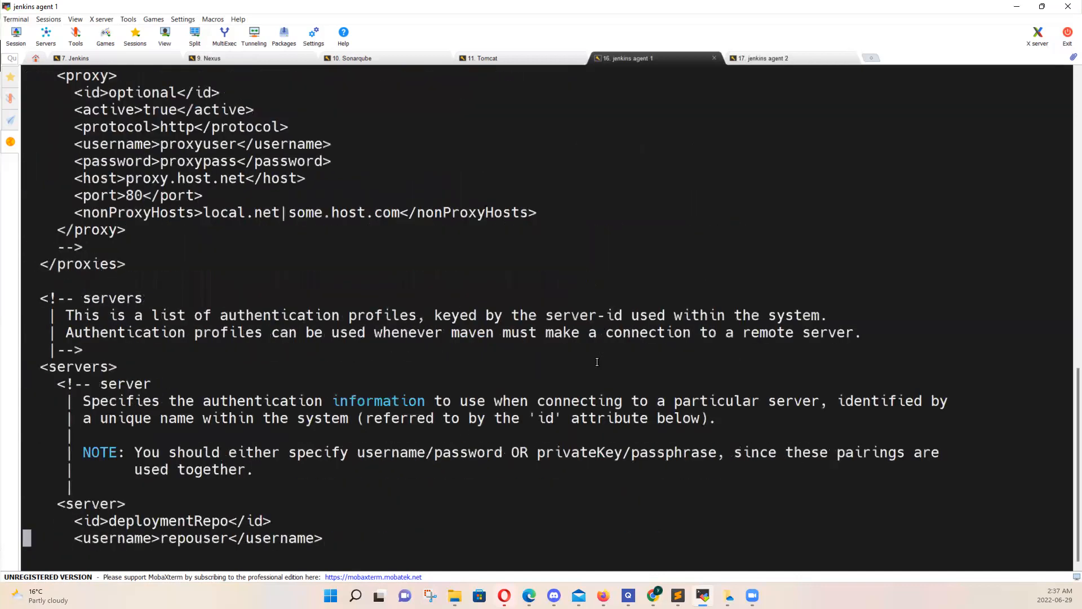
pyautogui.press('Down')
pyautogui.press('Down')
pyautogui.press('Down')
pyautogui.press('Down')
pyautogui.press('Down')
pyautogui.press('Down')
pyautogui.press('Down')
pyautogui.press('Down')
pyautogui.press('Down')
pyautogui.press('Down')
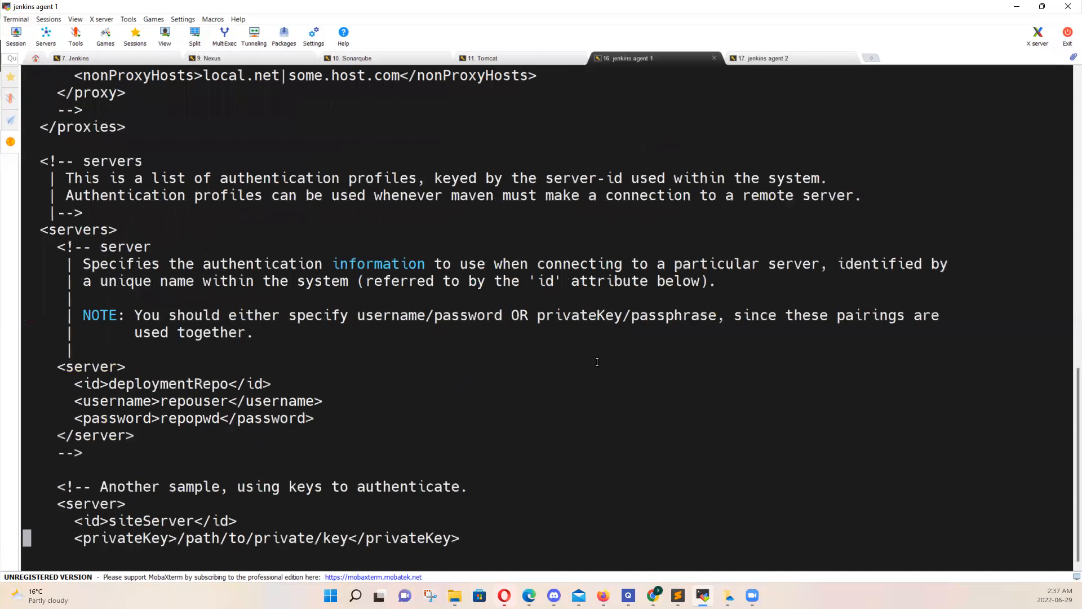
pyautogui.press('Down')
pyautogui.press('Down')
pyautogui.press('Down')
pyautogui.press('Down')
pyautogui.press('Down')
pyautogui.press('Down')
pyautogui.press('Down')
pyautogui.press('Down')
pyautogui.press('Down')
pyautogui.press('Down')
pyautogui.press('Down')
pyautogui.press('Down')
pyautogui.press('Down')
pyautogui.press('Down')
pyautogui.press('Down')
pyautogui.press('Down')
pyautogui.press('Down')
pyautogui.press('Down')
pyautogui.press('Down')
pyautogui.press('Down')
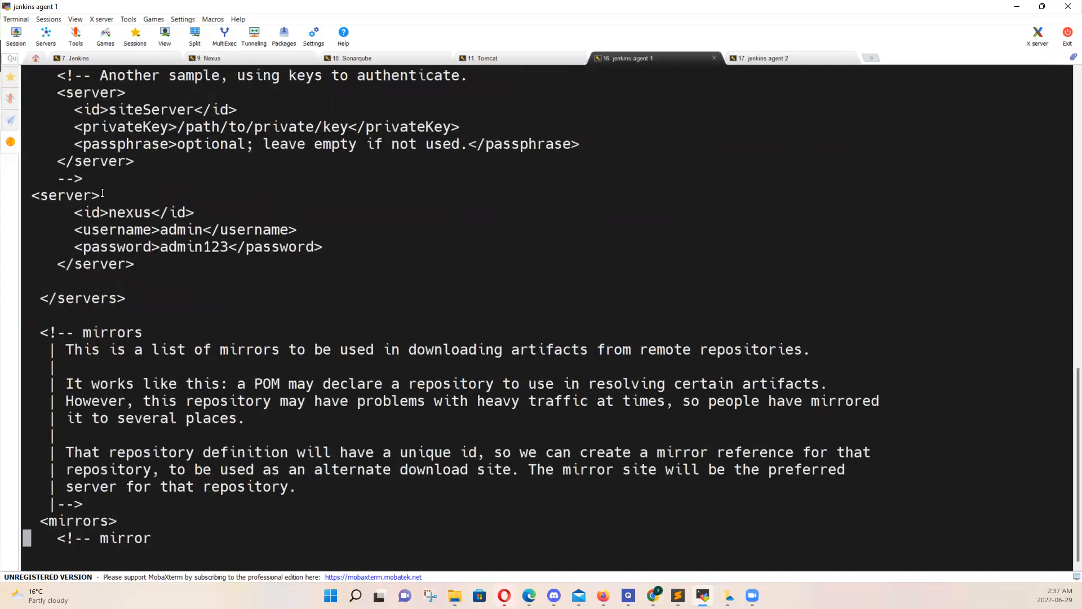
pyautogui.moveTo(35, 195); pyautogui.dragTo(237, 257)
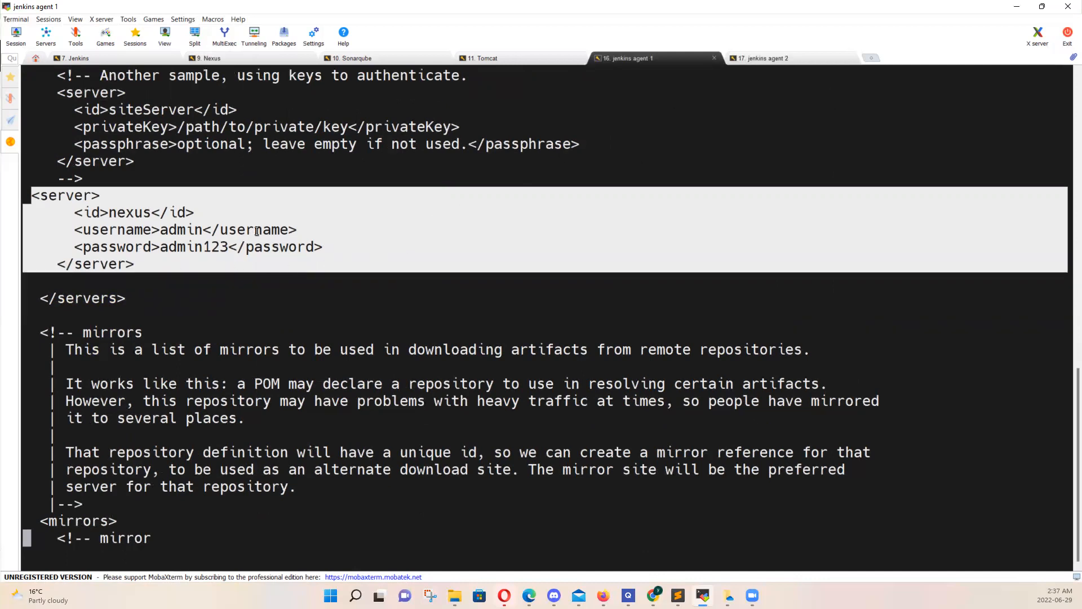
# Quit the vi editor in the jenkins agent 1 session without saving settings.xml
pyautogui.click(768, 58)
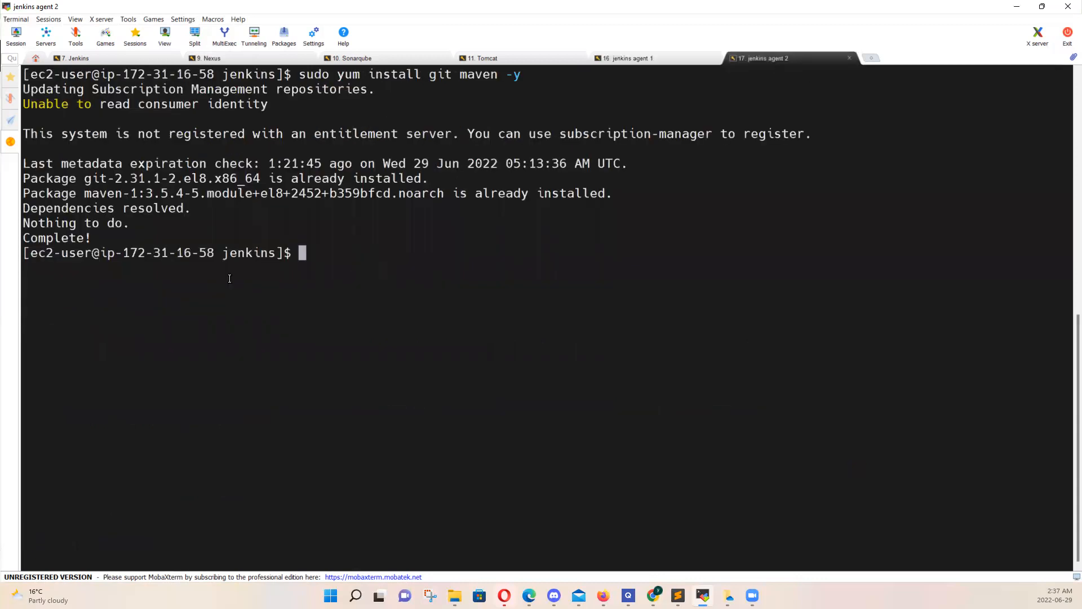
pyautogui.click(661, 60)
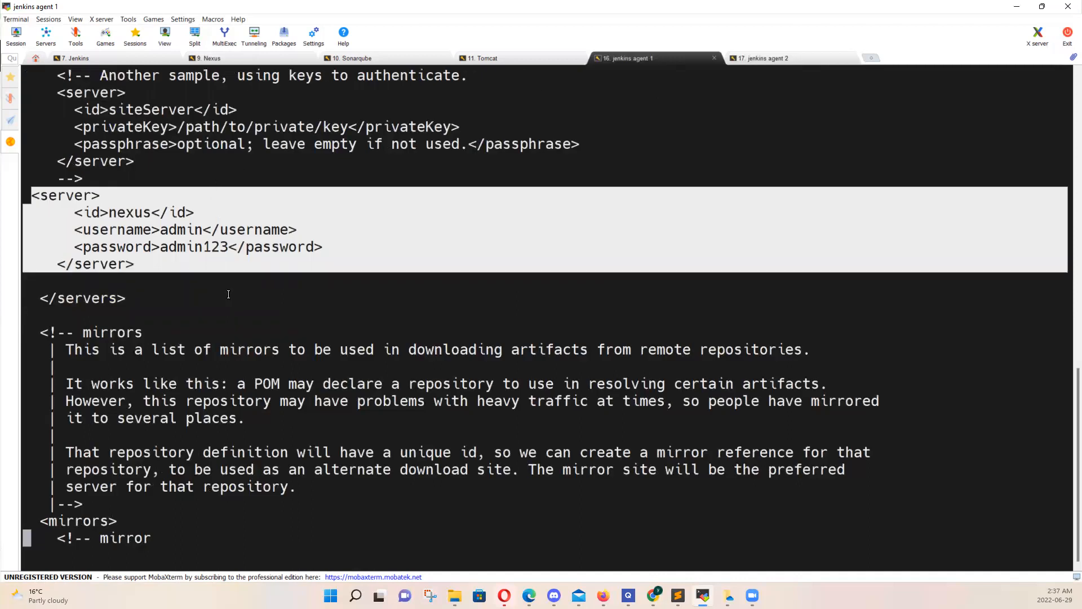
pyautogui.write(':wq')
pyautogui.press('BackSpace')
pyautogui.press('BackSpace')
pyautogui.write('q')
pyautogui.press('Return')
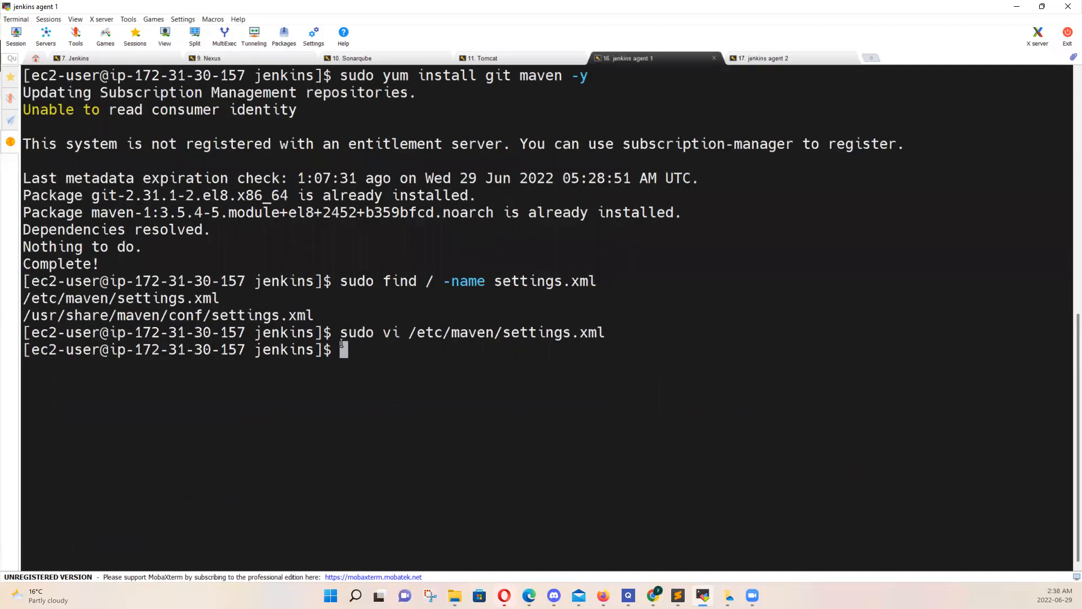
# Copy the command "sudo vi /etc/maven/settings.xml" from the jenkins agent 1 session and run it in the jenkins agent 2 session
pyautogui.moveTo(341, 337); pyautogui.dragTo(602, 332)
pyautogui.hotkey('ctrl', 'c')
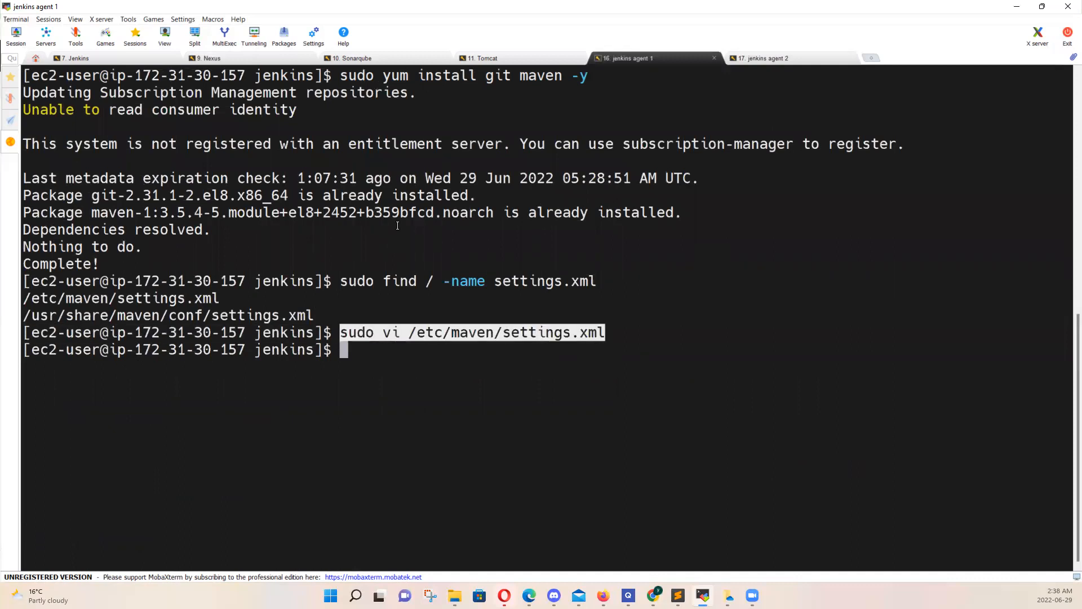
pyautogui.click(807, 56)
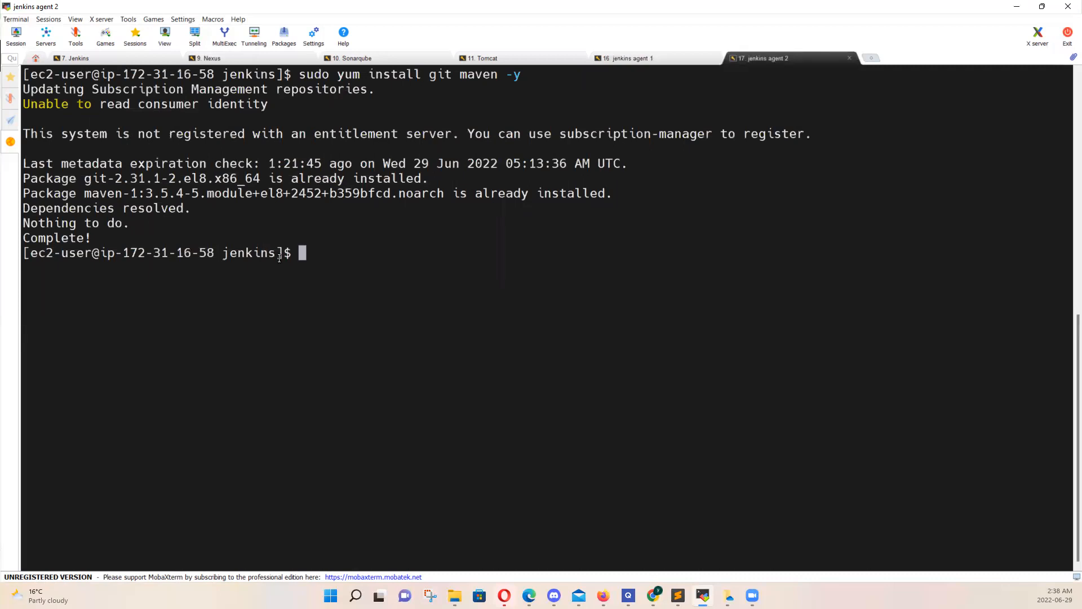
pyautogui.rightClick(302, 247)
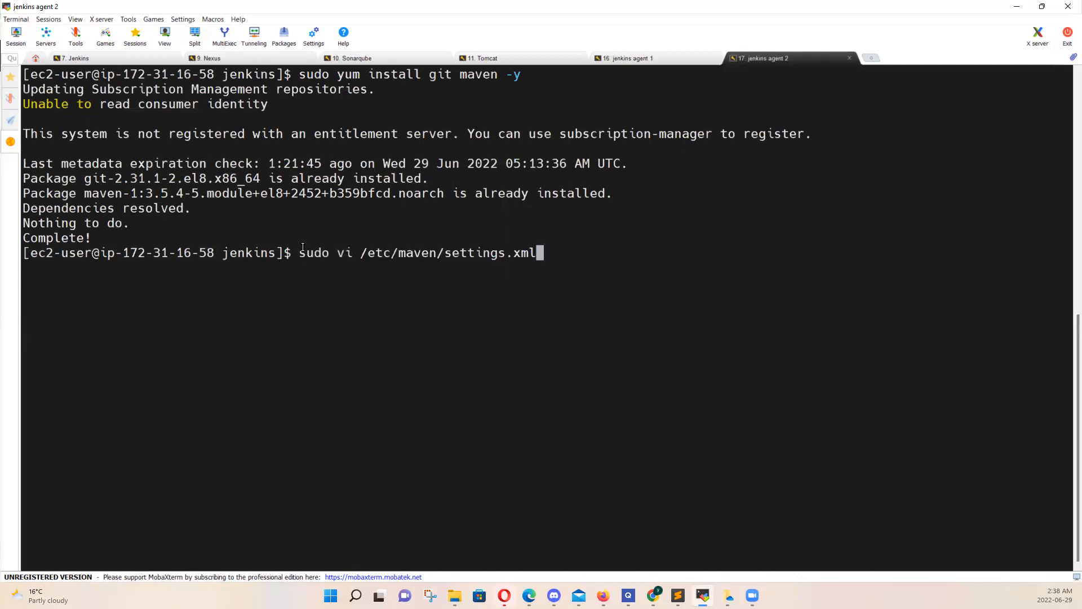
pyautogui.press('Return')
# Examine the servers section of settings.xml on jenkins agent 2 for the Nexus server entry and quit vi without saving
pyautogui.press('Down')
pyautogui.press('Down')
pyautogui.press('Down')
pyautogui.press('Down')
pyautogui.press('Down')
pyautogui.press('Down')
pyautogui.press('Down')
pyautogui.press('Down')
pyautogui.press('Down')
pyautogui.press('Down')
pyautogui.press('Down')
pyautogui.press('Down')
pyautogui.press('Down')
pyautogui.press('Down')
pyautogui.press('Down')
pyautogui.press('Down')
pyautogui.press('Down')
pyautogui.press('Down')
pyautogui.press('Down')
pyautogui.press('Down')
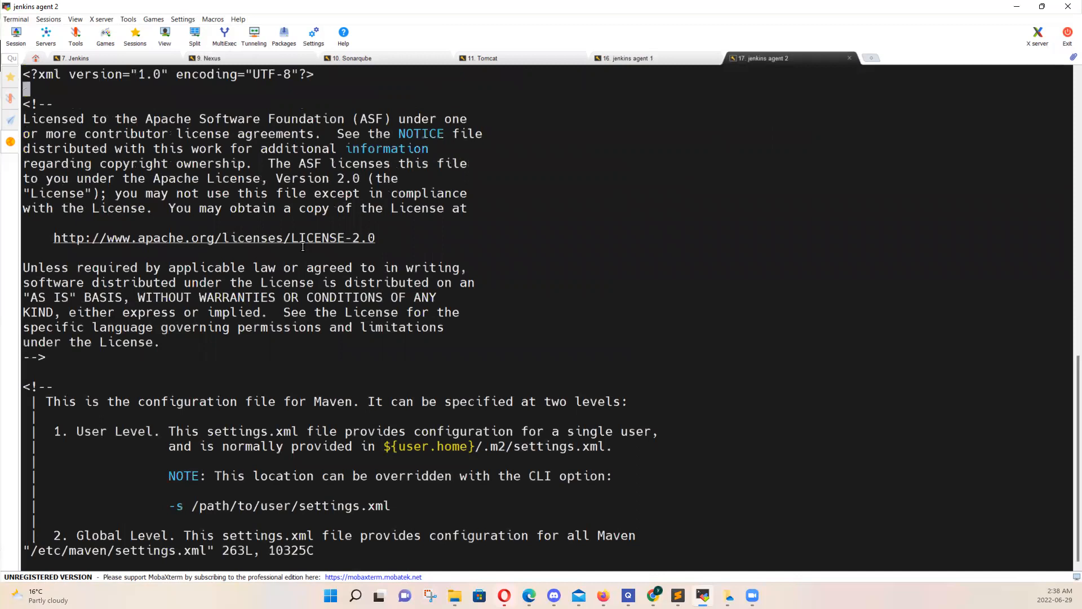
pyautogui.press('Down')
pyautogui.press('Down')
pyautogui.press('Down')
pyautogui.press('Down')
pyautogui.press('Down')
pyautogui.press('Down')
pyautogui.press('Down')
pyautogui.press('Down')
pyautogui.press('Down')
pyautogui.press('Down')
pyautogui.press('Down')
pyautogui.press('Down')
pyautogui.press('Down')
pyautogui.press('Down')
pyautogui.press('Down')
pyautogui.press('Down')
pyautogui.press('Down')
pyautogui.press('Down')
pyautogui.press('Down')
pyautogui.press('Down')
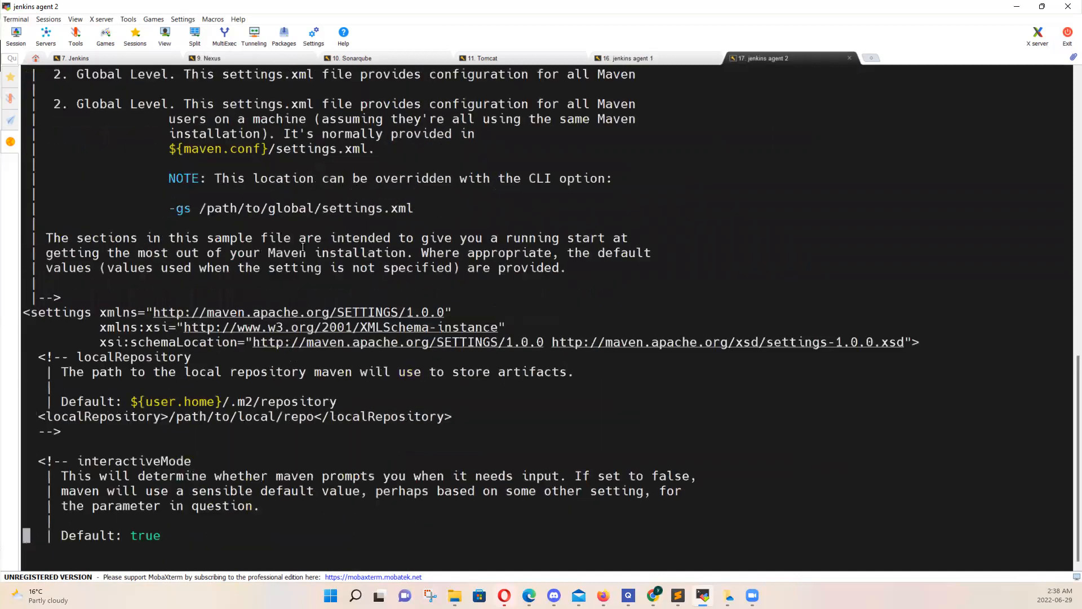
pyautogui.press('Down')
pyautogui.press('Down')
pyautogui.press('Down')
pyautogui.press('Down')
pyautogui.press('Down')
pyautogui.press('Down')
pyautogui.press('Down')
pyautogui.press('Down')
pyautogui.press('Down')
pyautogui.press('Down')
pyautogui.press('Down')
pyautogui.press('Down')
pyautogui.press('Down')
pyautogui.press('Down')
pyautogui.press('Down')
pyautogui.press('Down')
pyautogui.press('Down')
pyautogui.press('Down')
pyautogui.press('Down')
pyautogui.press('Down')
pyautogui.press('Down')
pyautogui.press('Down')
pyautogui.press('Down')
pyautogui.press('Down')
pyautogui.press('Down')
pyautogui.press('Down')
pyautogui.press('Down')
pyautogui.press('Down')
pyautogui.press('Down')
pyautogui.press('Down')
pyautogui.press('Down')
pyautogui.press('Down')
pyautogui.press('Down')
pyautogui.press('Down')
pyautogui.press('Down')
pyautogui.press('Down')
pyautogui.press('Down')
pyautogui.press('Down')
pyautogui.press('Down')
pyautogui.press('Down')
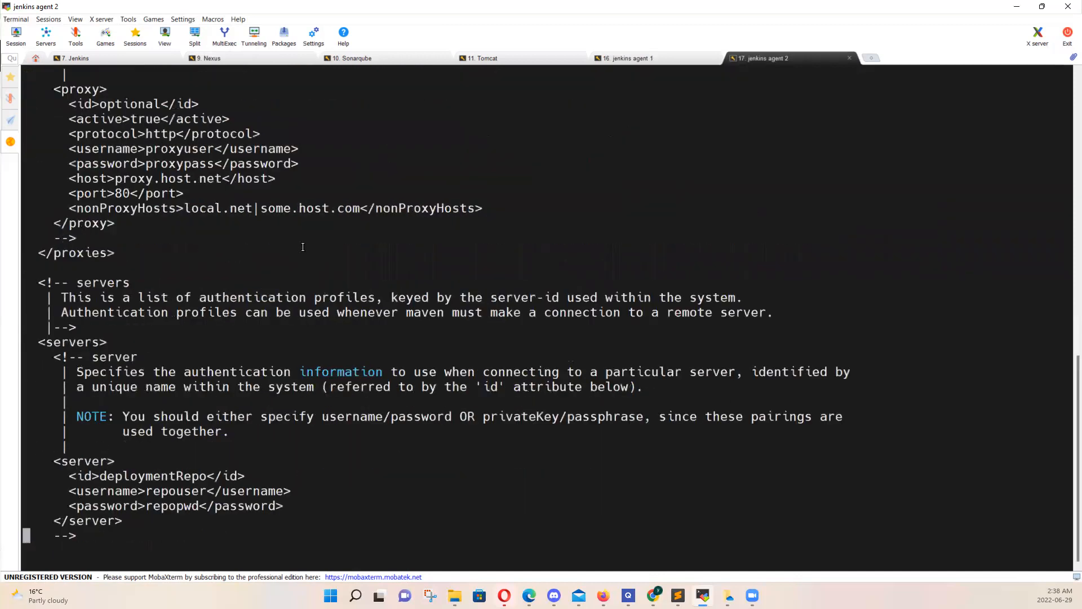
pyautogui.press('Up')
pyautogui.press('Up')
pyautogui.press('Up')
pyautogui.press('Up')
pyautogui.press('Up')
pyautogui.press('Up')
pyautogui.press('Up')
pyautogui.press('Up')
pyautogui.press('Up')
pyautogui.press('Up')
pyautogui.press('Up')
pyautogui.press('Up')
pyautogui.press('Up')
pyautogui.press('Up')
pyautogui.press('Up')
pyautogui.press('Up')
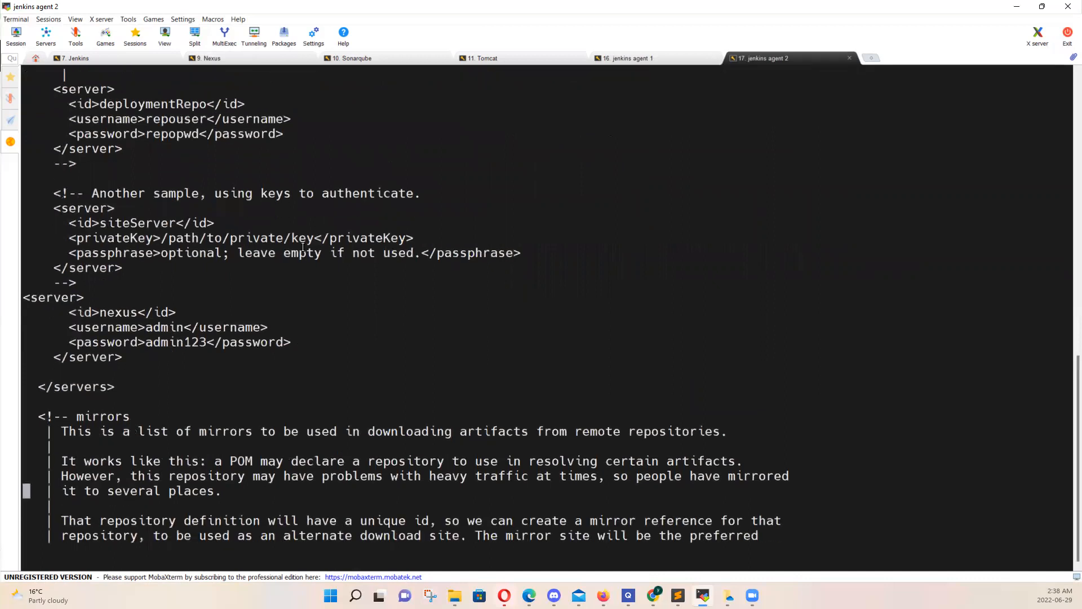
pyautogui.press('Down')
pyautogui.press('Down')
pyautogui.press('Down')
pyautogui.press('Down')
pyautogui.press('Down')
pyautogui.press('Down')
pyautogui.press('Up')
pyautogui.press('Up')
pyautogui.press('Up')
pyautogui.press('Up')
pyautogui.press('Up')
pyautogui.press('Up')
pyautogui.press('Down')
pyautogui.press('Down')
pyautogui.press('Down')
pyautogui.write(':q')
pyautogui.press('Return')
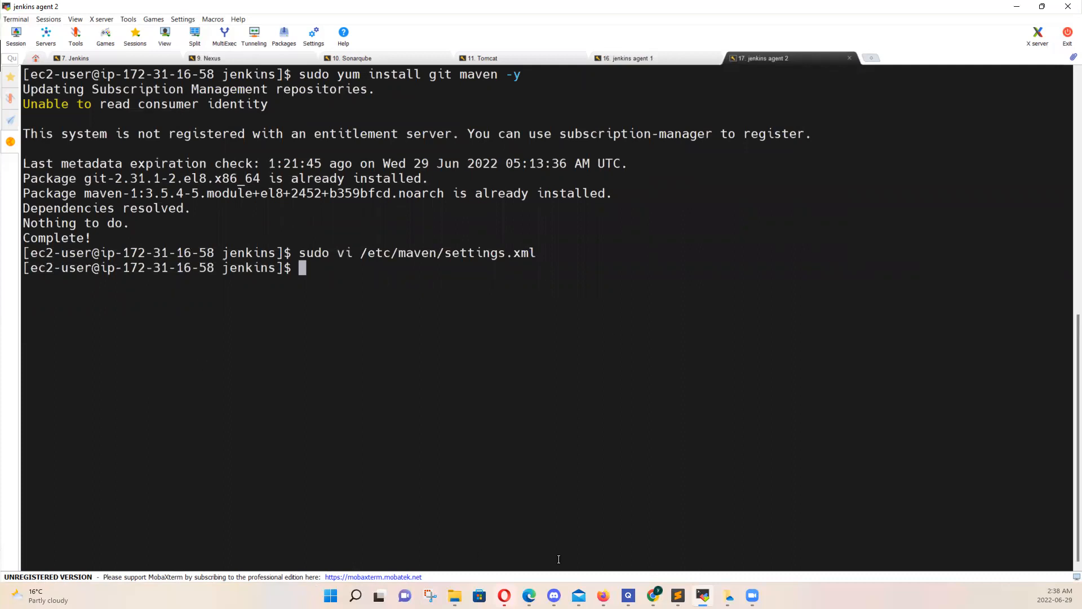
# Switch to the Jenkins Nodes page in Chrome, return to the Jenkins dashboard and enlarge the page to 150%
pyautogui.moveTo(653, 595)
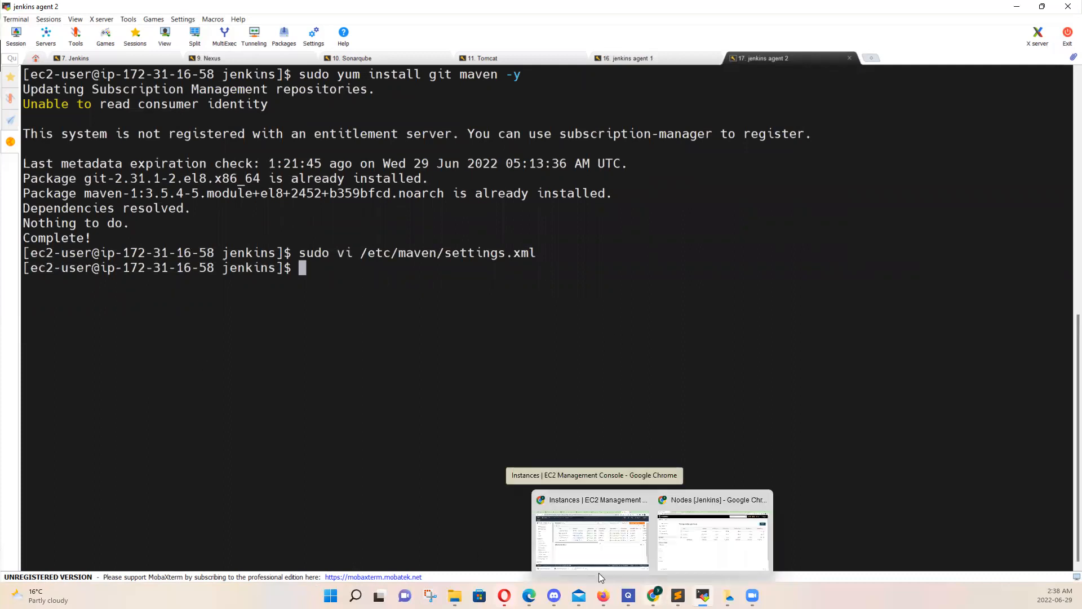
pyautogui.click(684, 550)
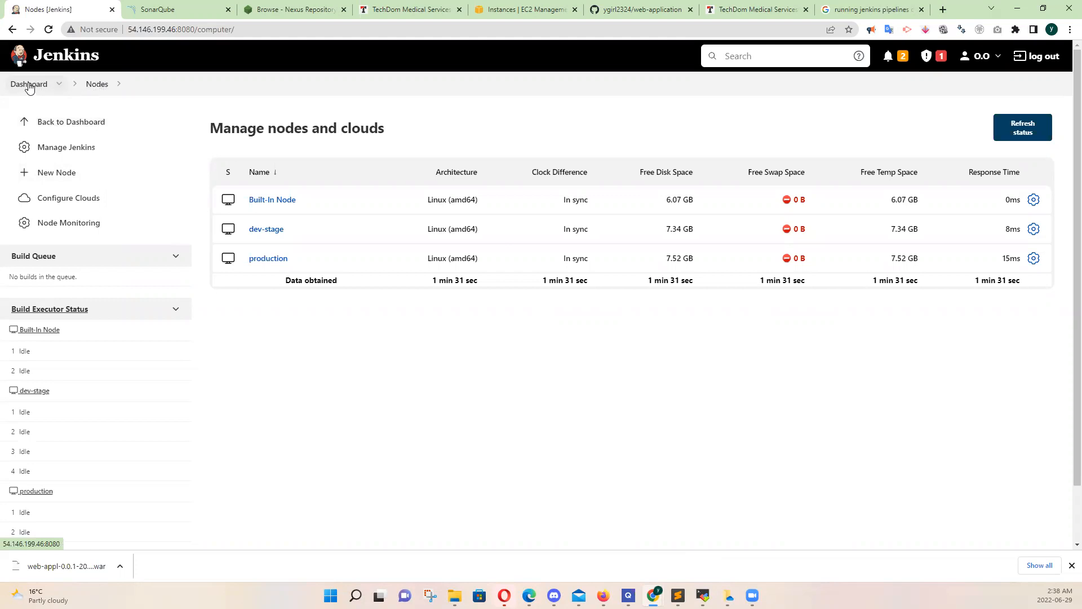
pyautogui.click(54, 129)
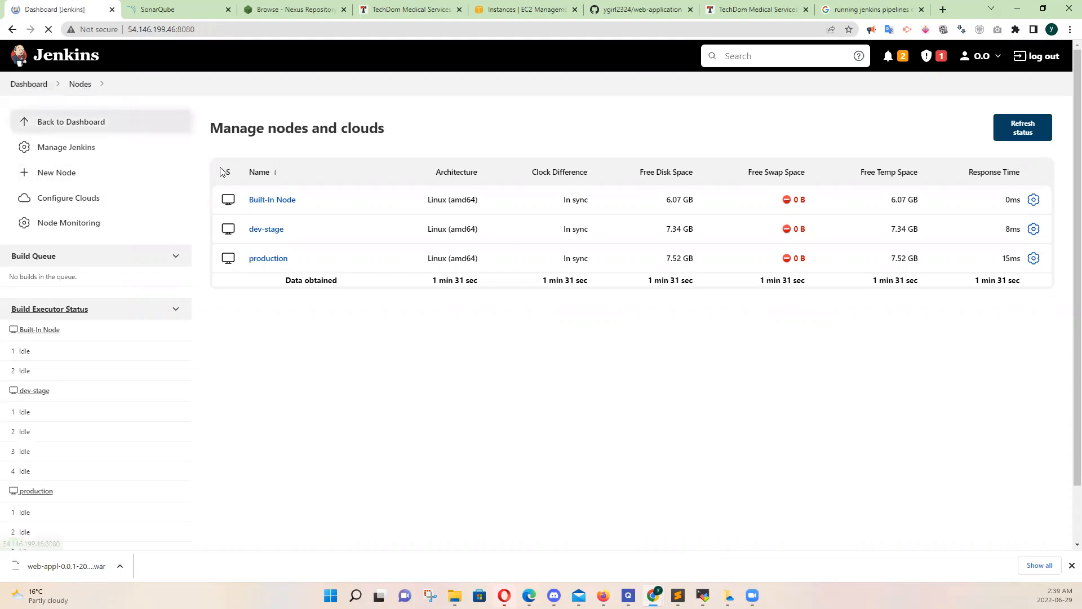
pyautogui.hotkey('ctrl', '+')
pyautogui.hotkey('ctrl', '+')
pyautogui.hotkey('ctrl', '+')
pyautogui.hotkey('ctrl', '+')
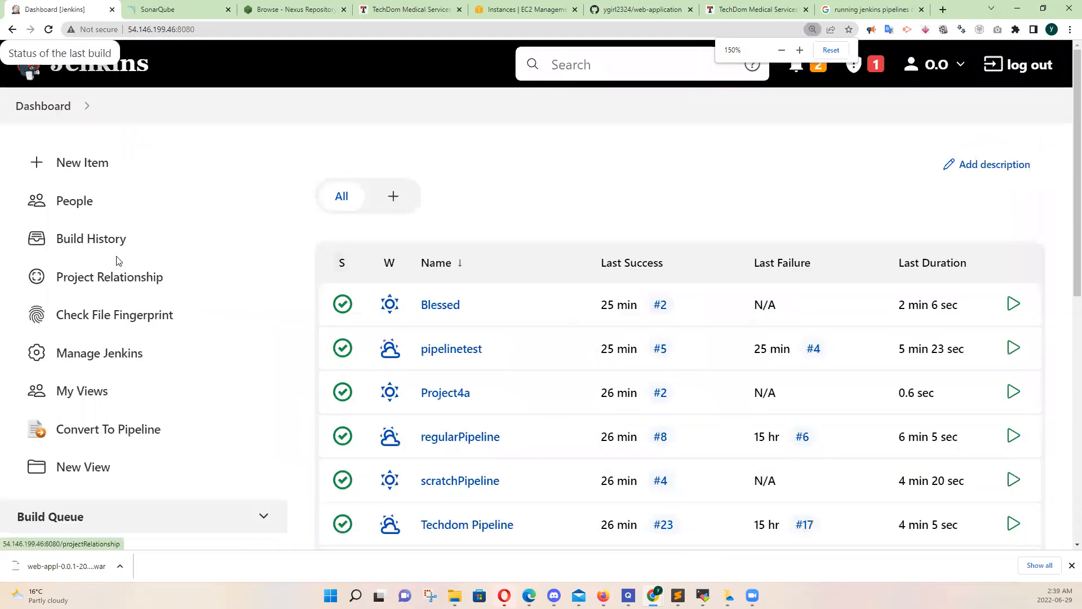
# Create a new Freestyle project named Agent1FreeStyle in Jenkins
pyautogui.click(94, 161)
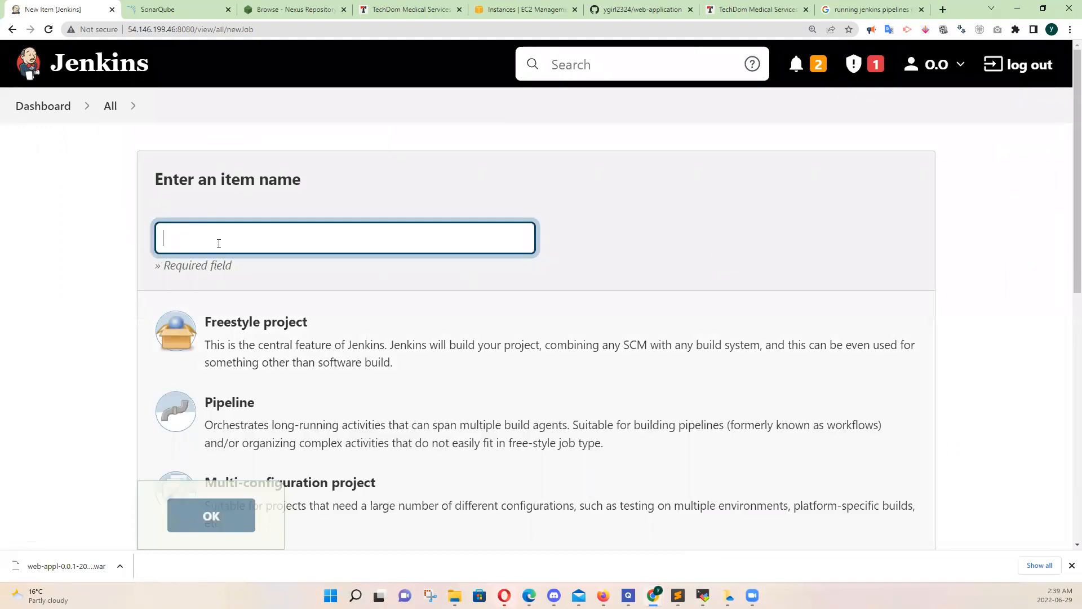
pyautogui.write('Agent')
pyautogui.press('BackSpace')
pyautogui.write('1')
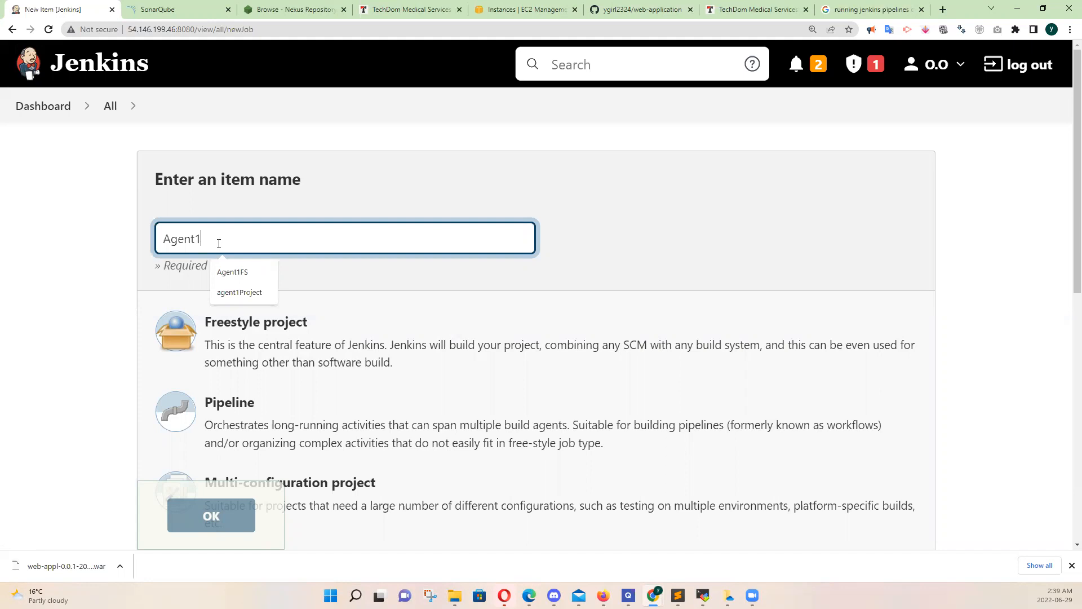
pyautogui.write('FreeStyle')
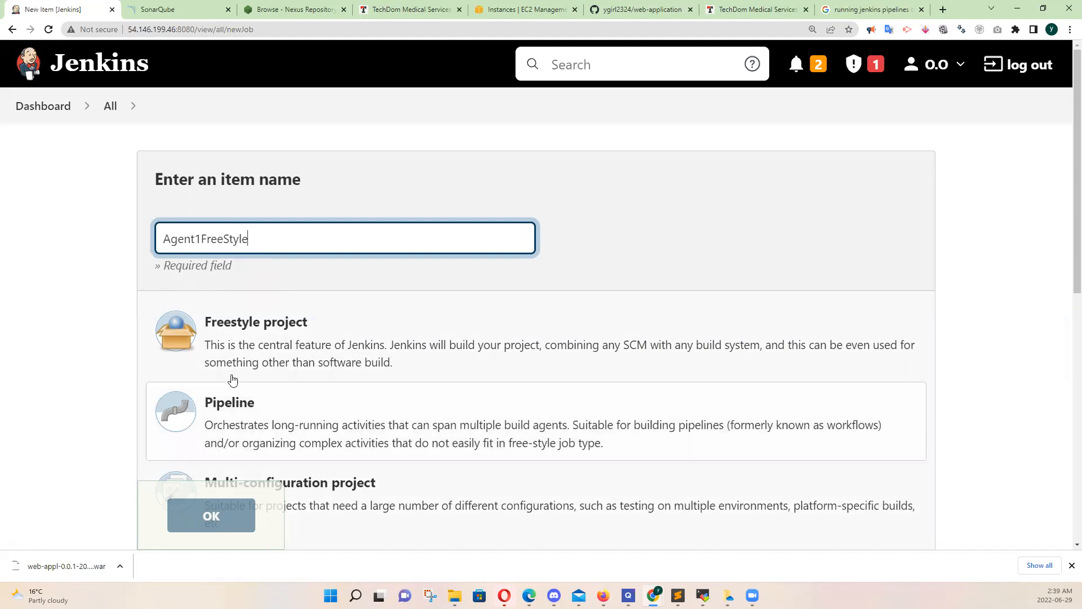
pyautogui.click(241, 337)
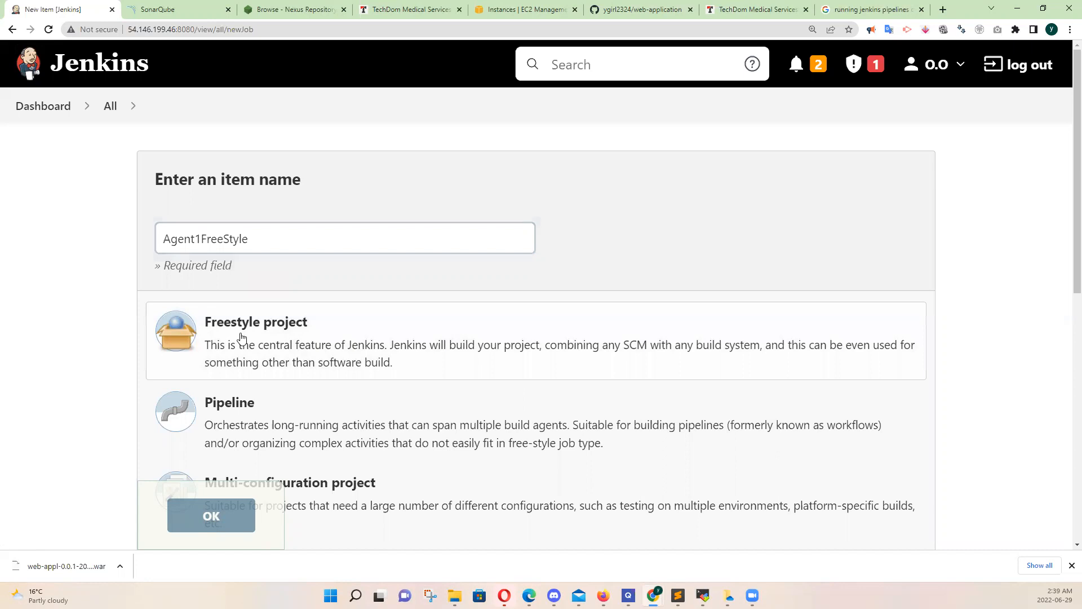
pyautogui.click(211, 515)
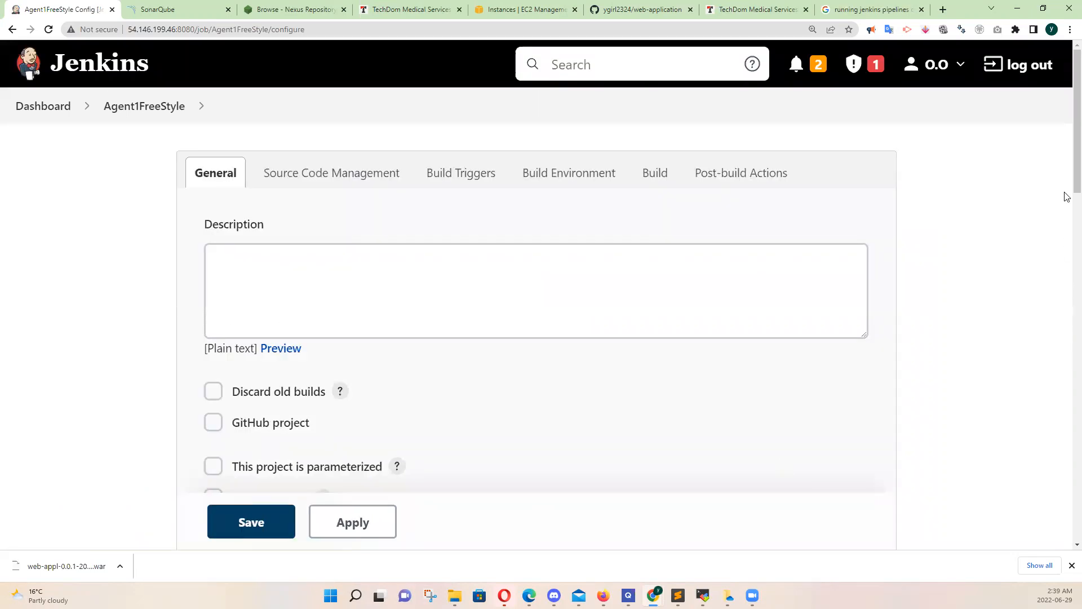
# Restrict where the Agent1FreeStyle project can be run, using the label expression dev-stage
pyautogui.moveTo(1070, 186); pyautogui.dragTo(1066, 248)
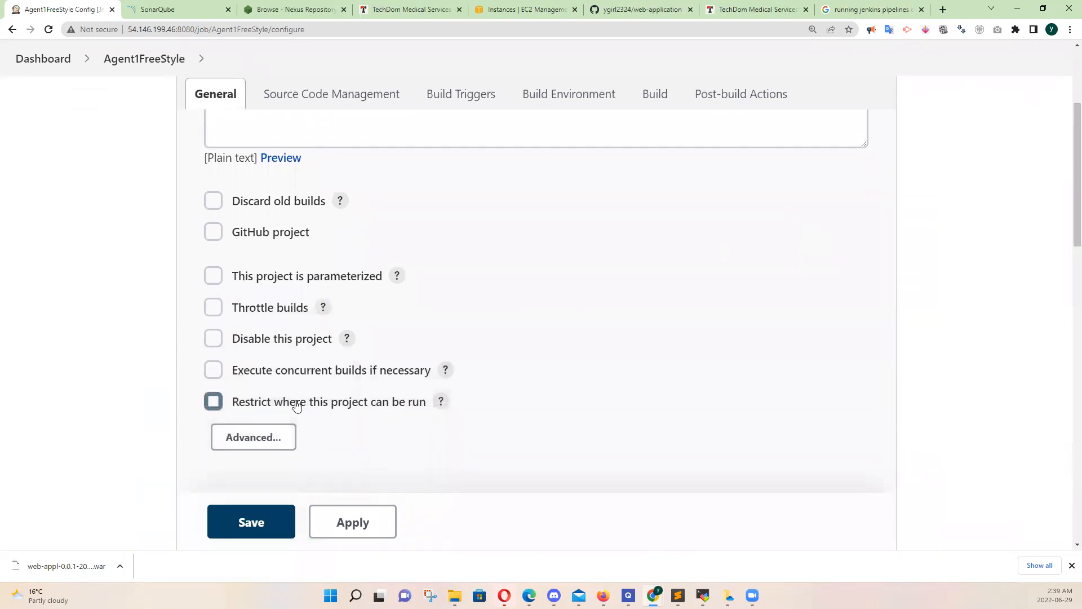
pyautogui.click(214, 401)
pyautogui.scroll(-3, 216, 402)
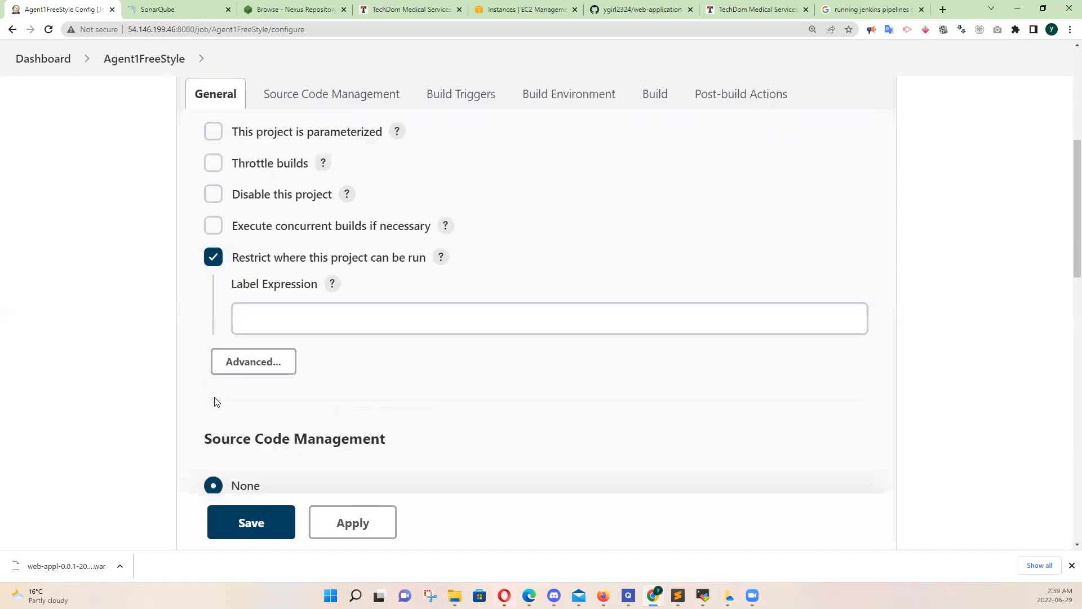
pyautogui.click(252, 314)
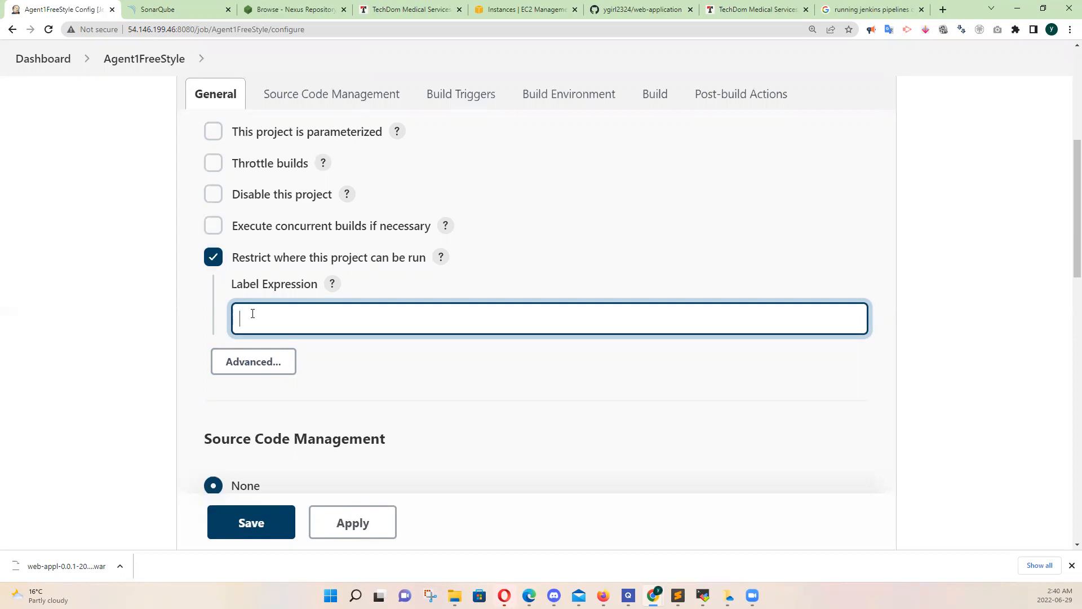
pyautogui.write('de')
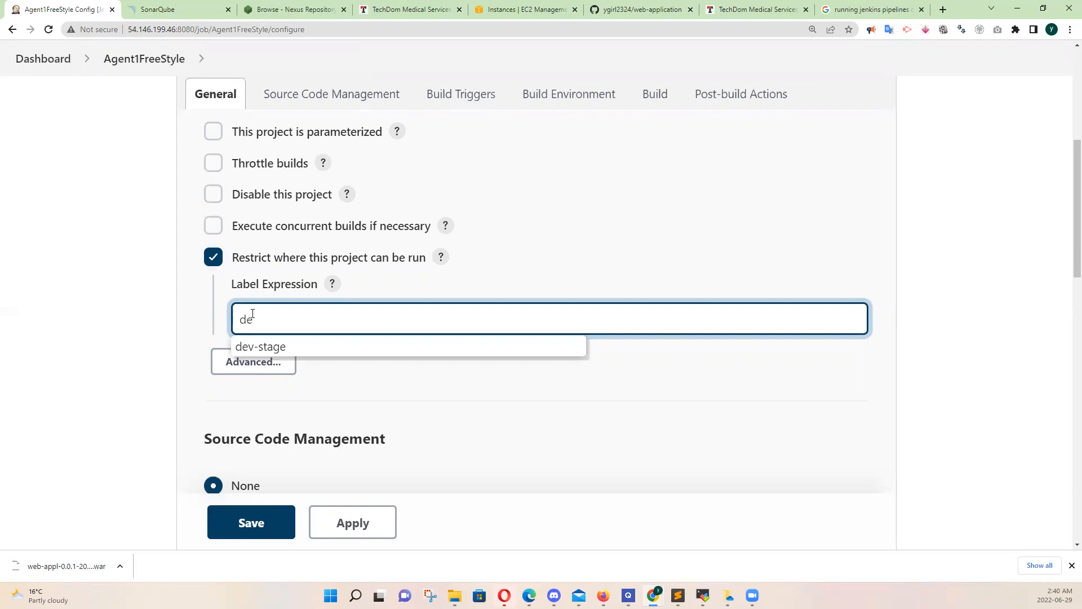
pyautogui.click(264, 349)
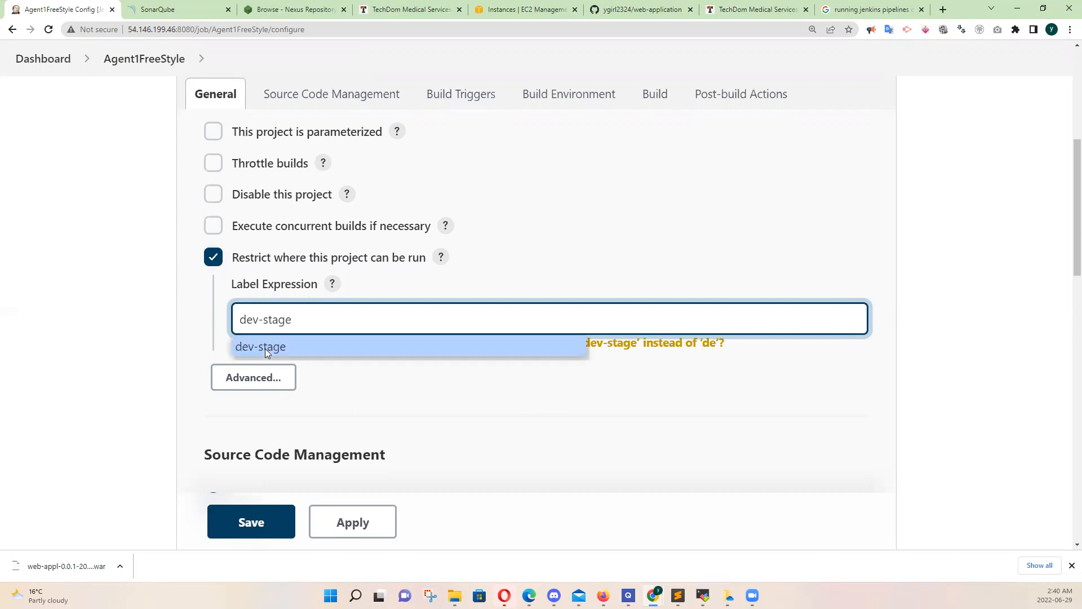
pyautogui.click(265, 346)
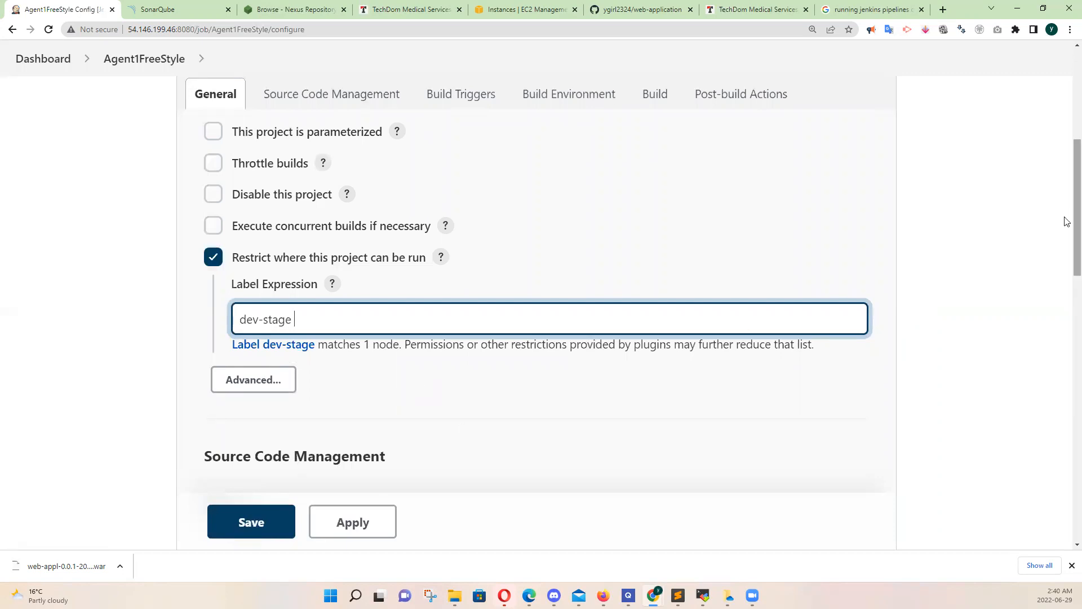
# Set the project's source code management to Git and enter the web-application repository's address from GitHub as the repository URL
pyautogui.moveTo(1066, 222); pyautogui.dragTo(1066, 285)
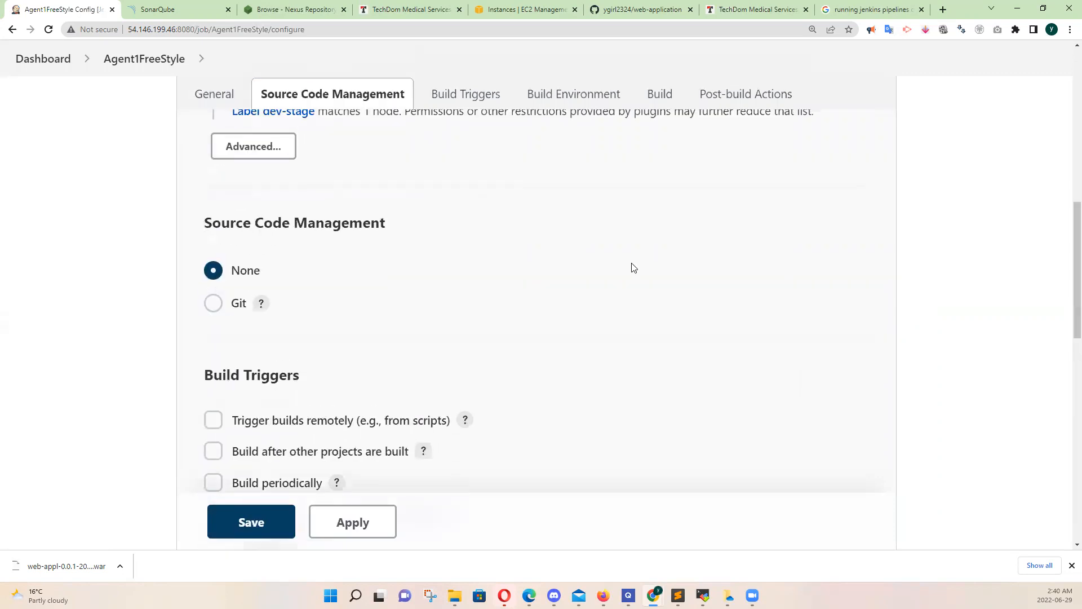
pyautogui.click(214, 303)
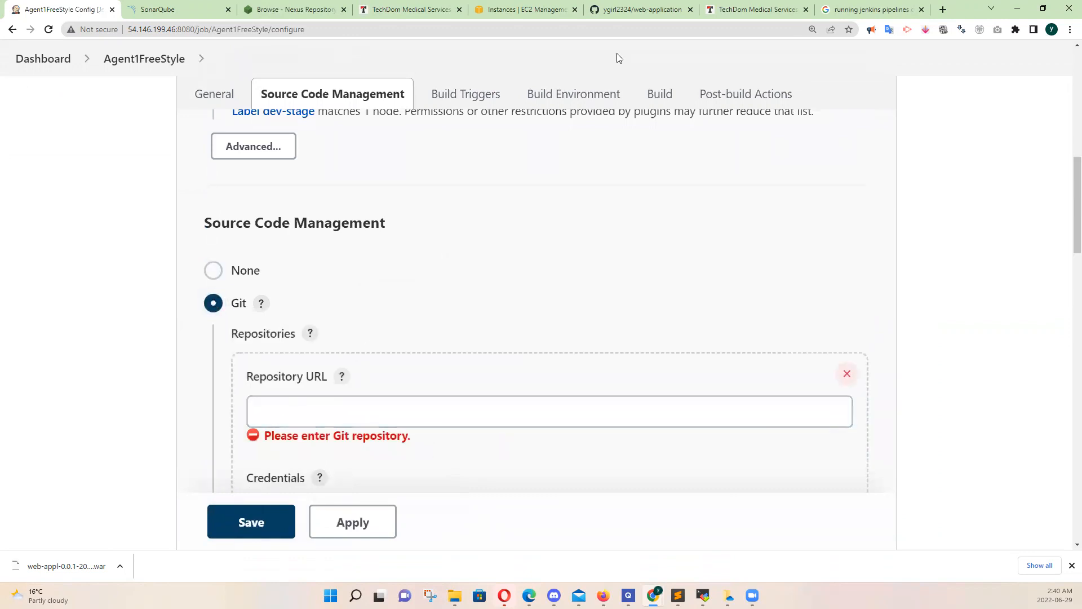
pyautogui.click(634, 9)
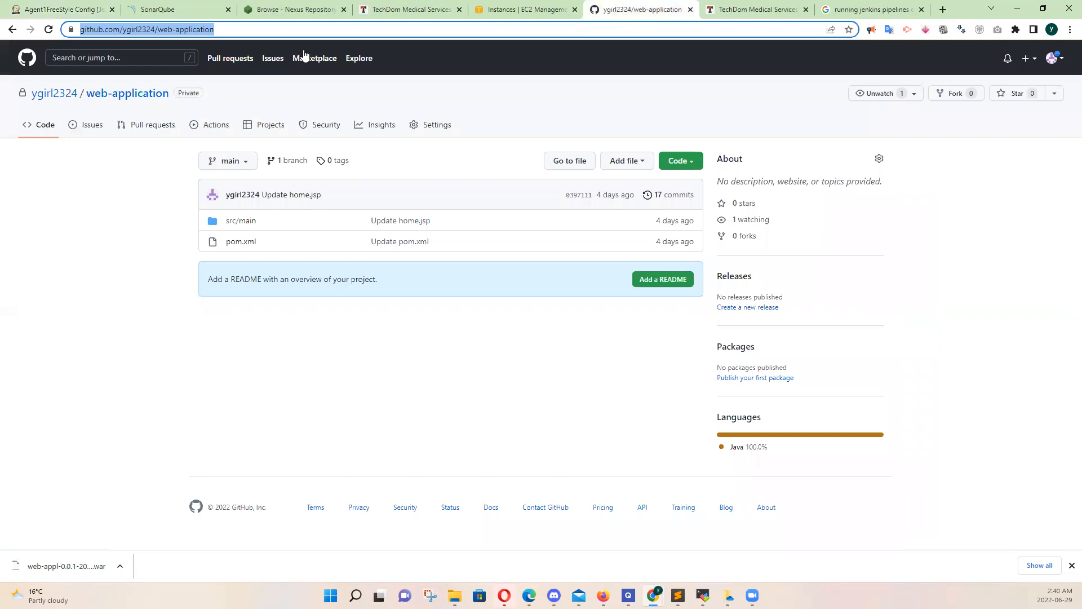
pyautogui.click(287, 31)
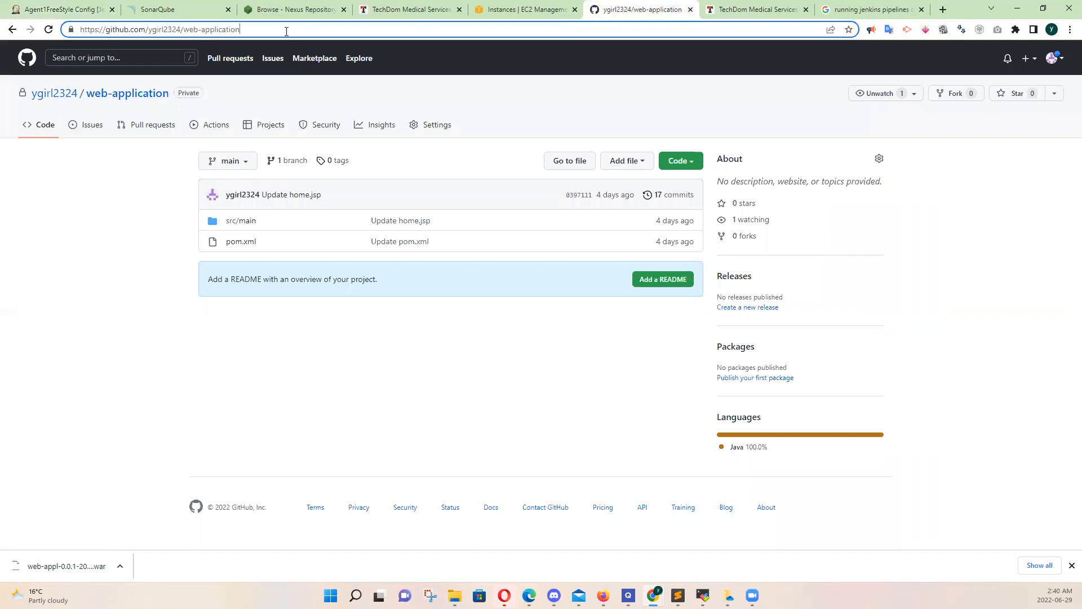
pyautogui.hotkey('ctrl', 'a')
pyautogui.hotkey('ctrl', 'c')
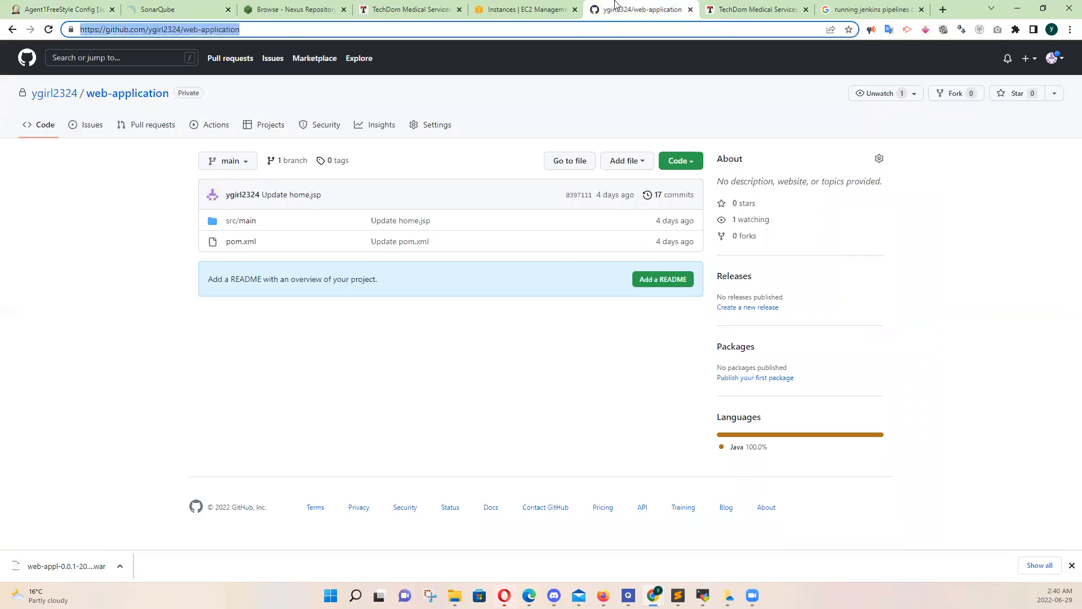
pyautogui.click(97, 15)
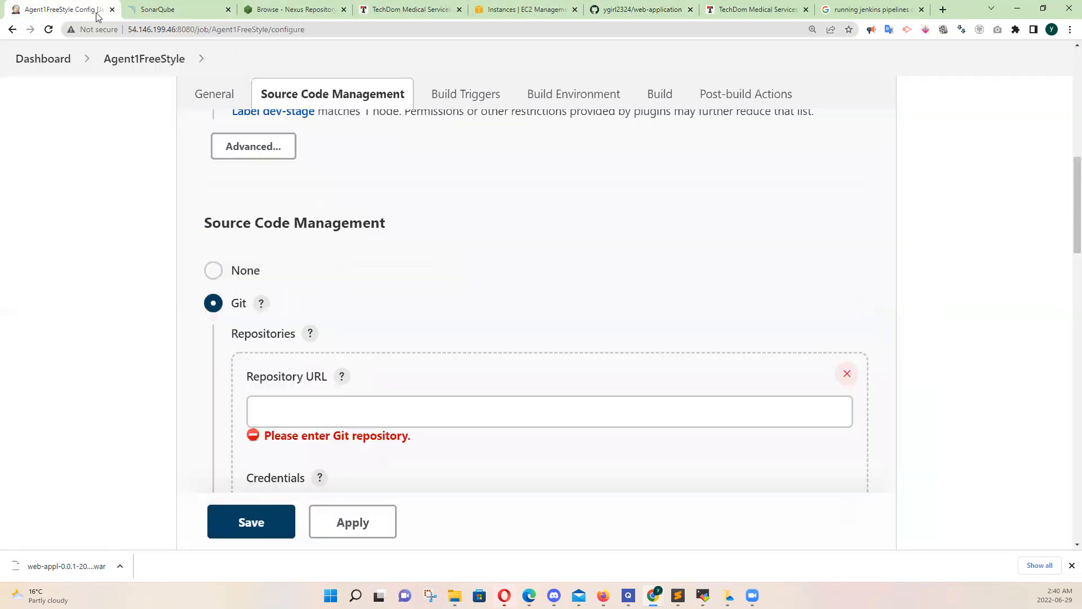
pyautogui.click(281, 418)
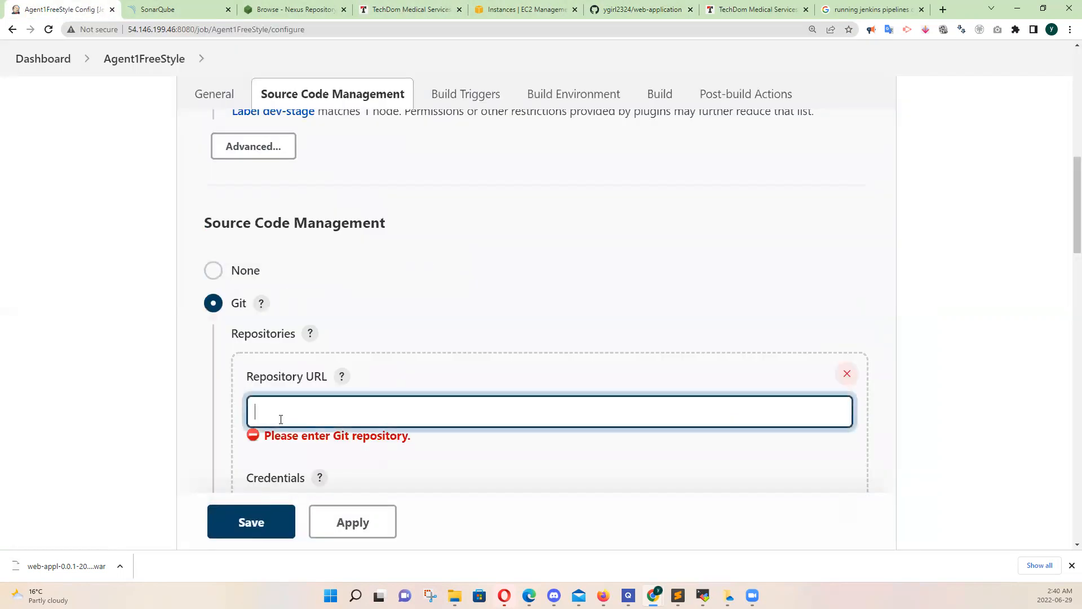
pyautogui.hotkey('ctrl', 'v')
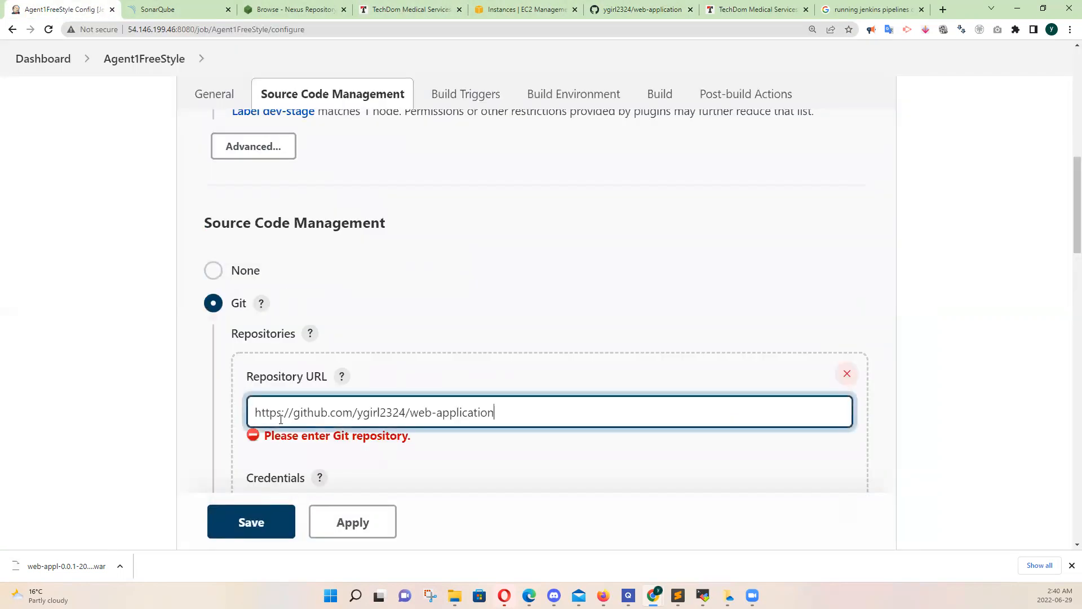
pyautogui.click(409, 454)
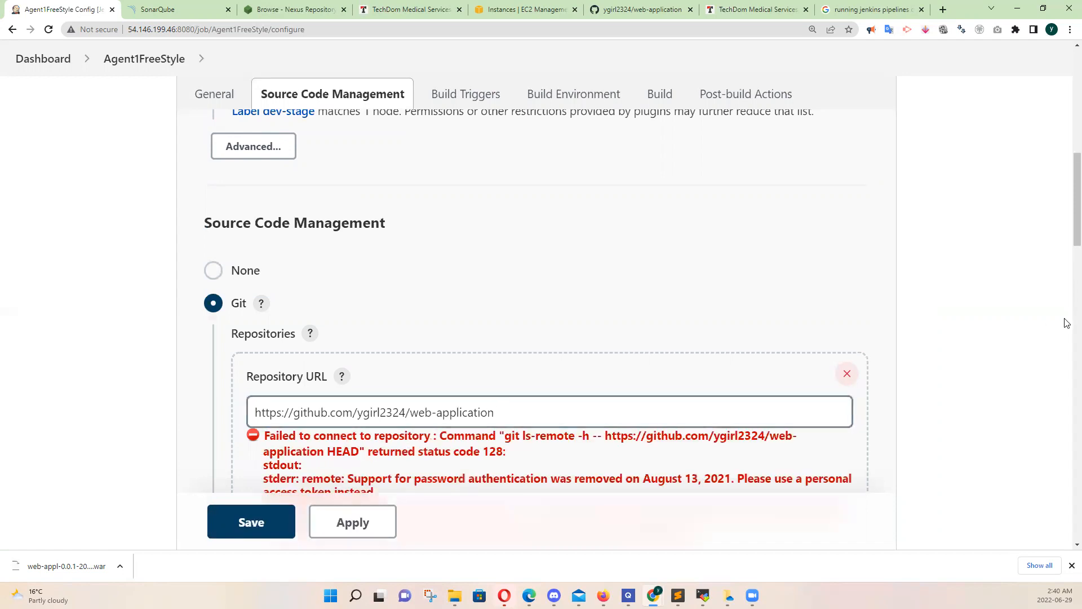
# Select the Github PAT authentication credentials for the Git repository
pyautogui.scroll(-6, 1067, 238)
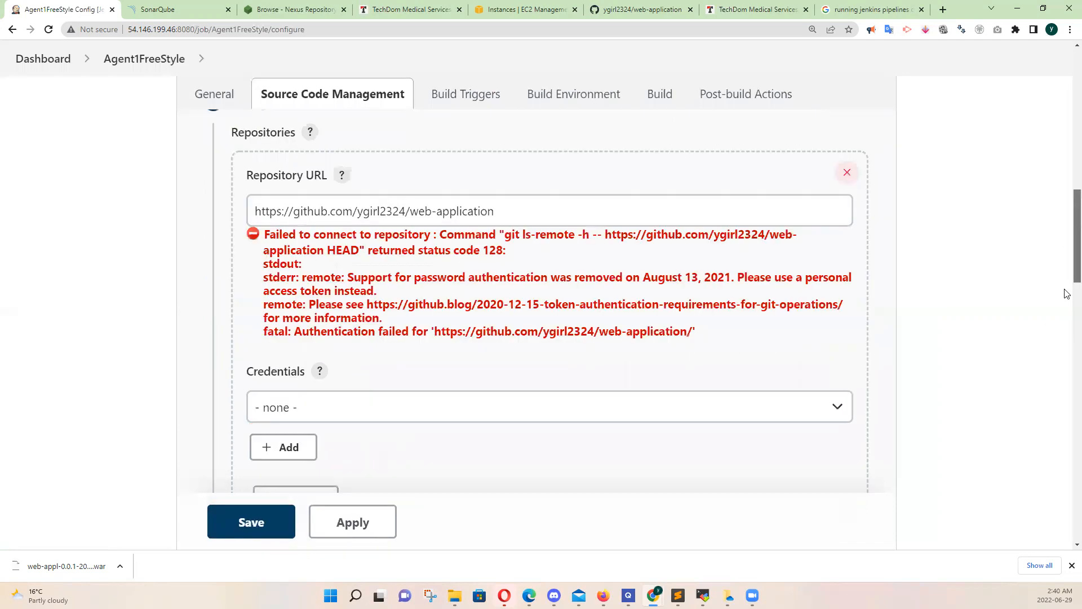
pyautogui.click(731, 255)
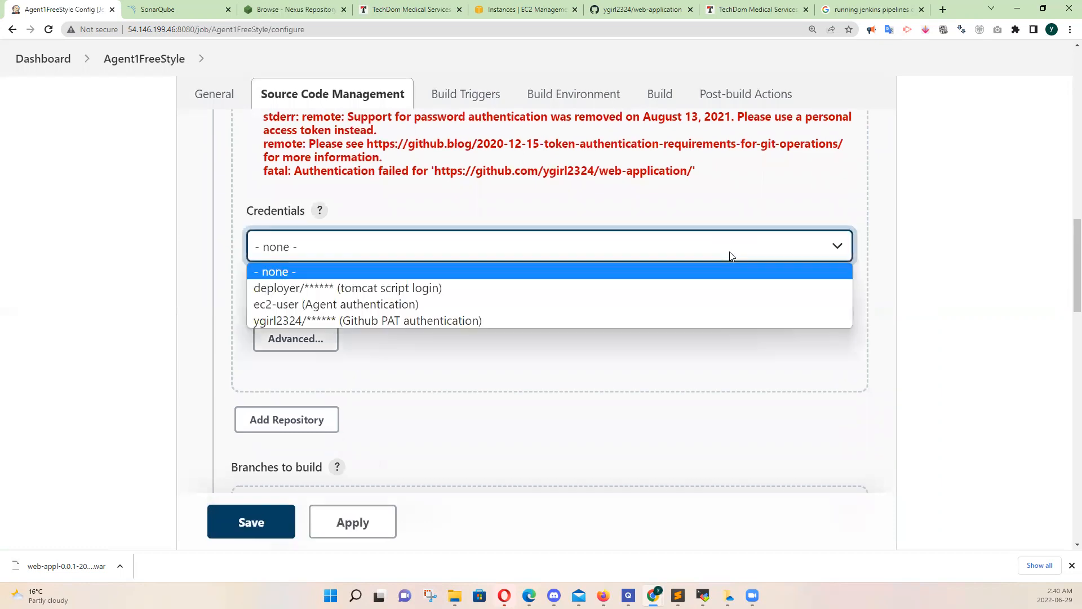
pyautogui.click(480, 321)
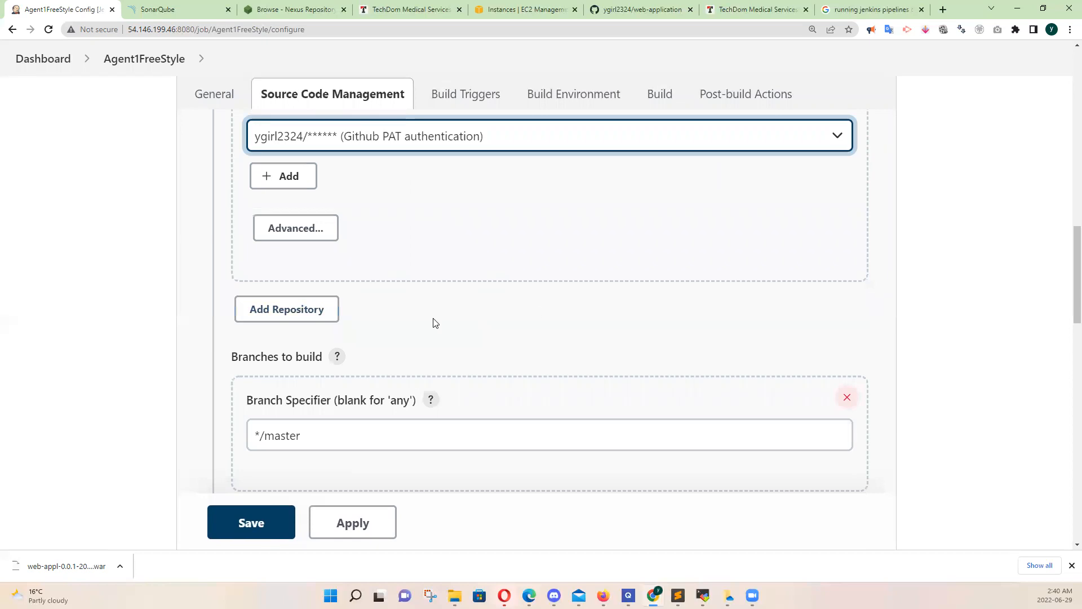
# Check the web-application repository's branch name on GitHub and set the project's branch specifier to */main
pyautogui.moveTo(1065, 243); pyautogui.dragTo(1069, 279)
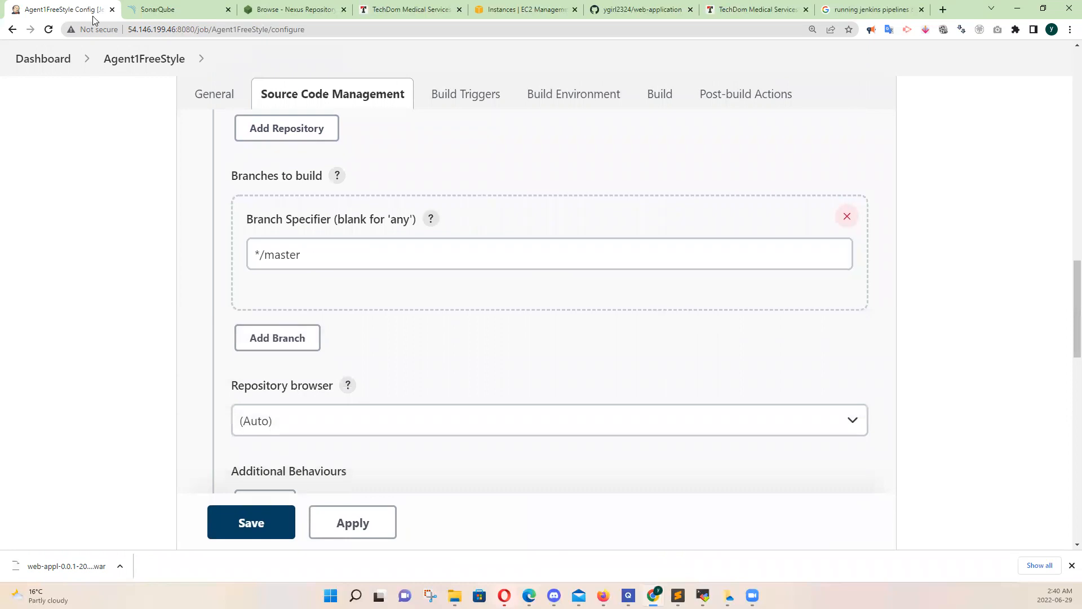
pyautogui.click(651, 9)
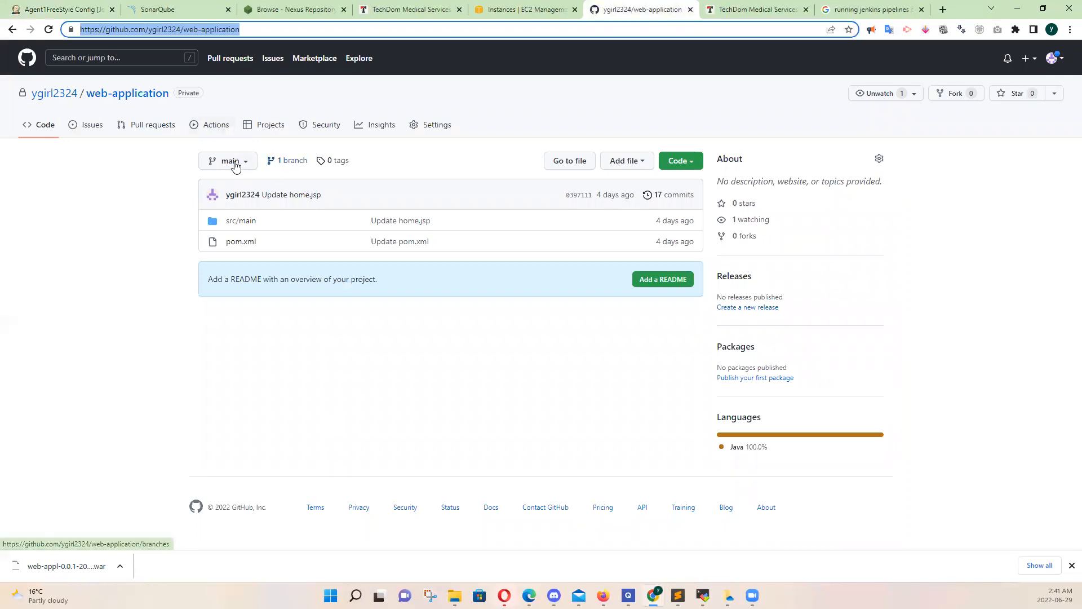
pyautogui.click(79, 11)
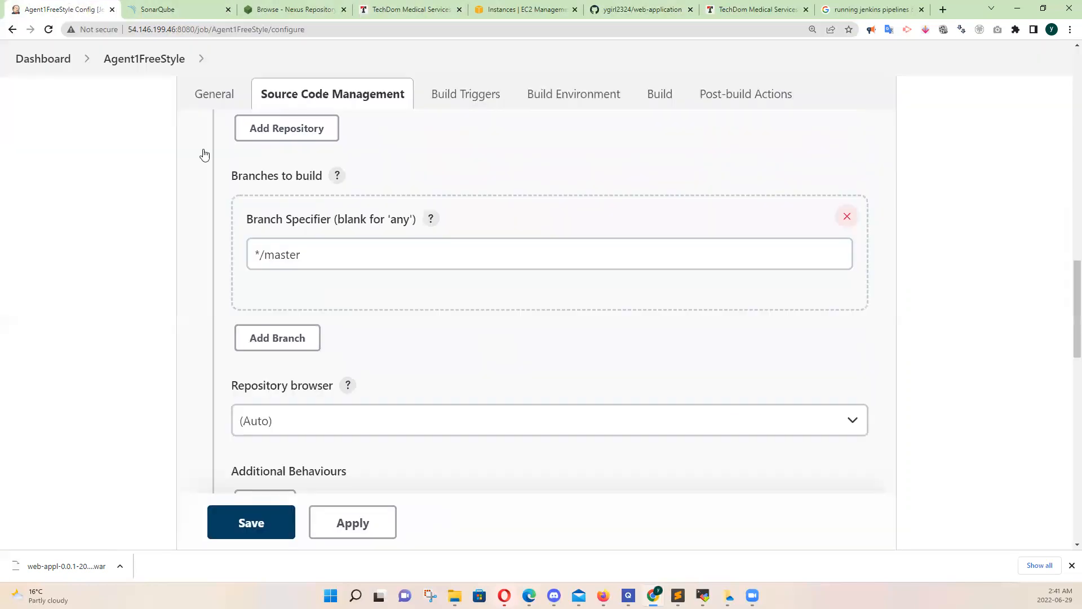
pyautogui.click(319, 256)
pyautogui.press('BackSpace')
pyautogui.press('BackSpace')
pyautogui.press('BackSpace')
pyautogui.press('BackSpace')
pyautogui.write('in')
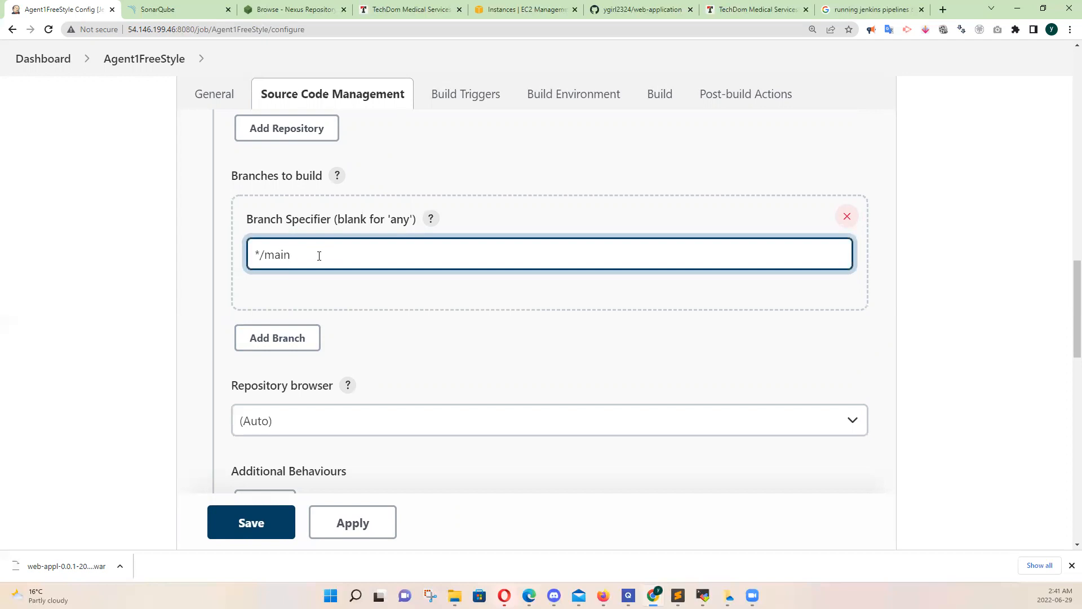
pyautogui.press('BackSpace')
pyautogui.press('BackSpace')
pyautogui.press('BackSpace')
pyautogui.press('BackSpace')
pyautogui.press('BackSpace')
pyautogui.press('BackSpace')
# Add an Invoke top-level Maven targets build step to the project
pyautogui.moveTo(1067, 277); pyautogui.dragTo(1067, 319)
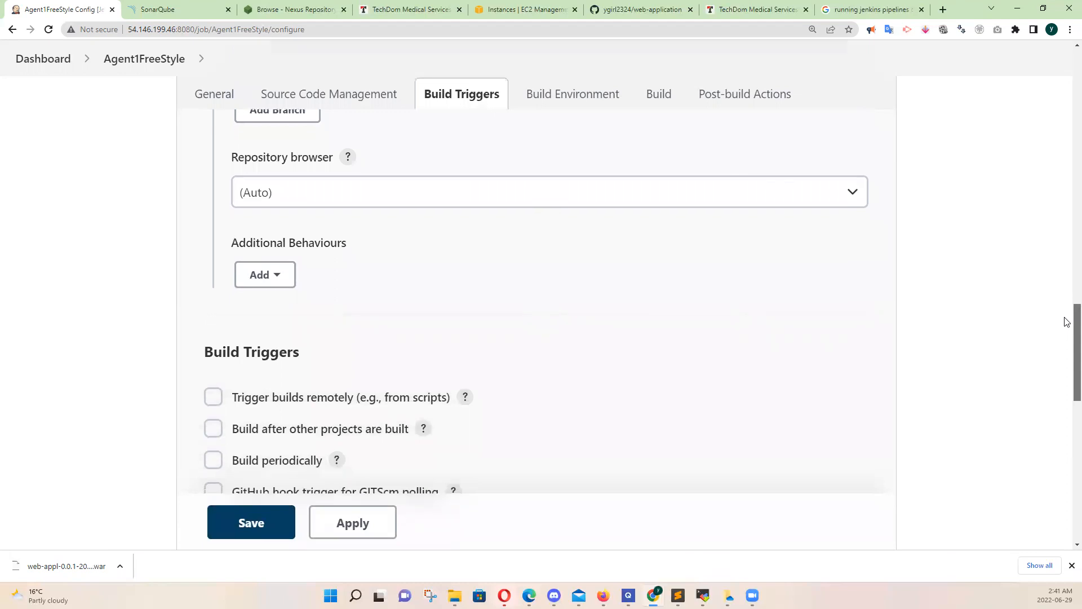
pyautogui.moveTo(1067, 319); pyautogui.dragTo(1043, 236)
pyautogui.scroll(4, 1040, 225)
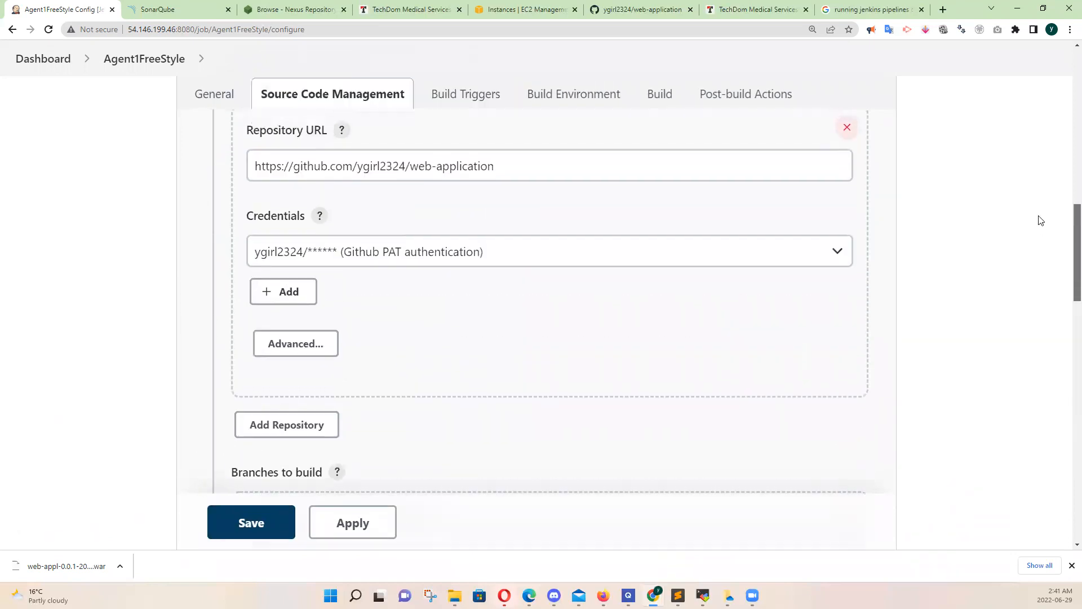
pyautogui.scroll(-5, 1039, 237)
pyautogui.scroll(-15, 1037, 275)
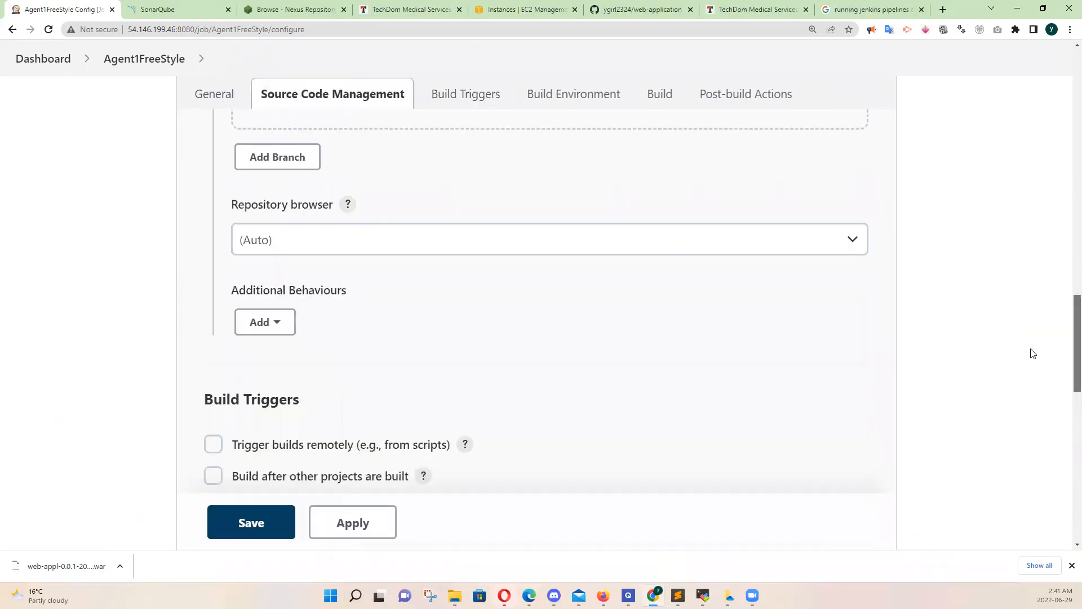
pyautogui.scroll(-3, 1026, 446)
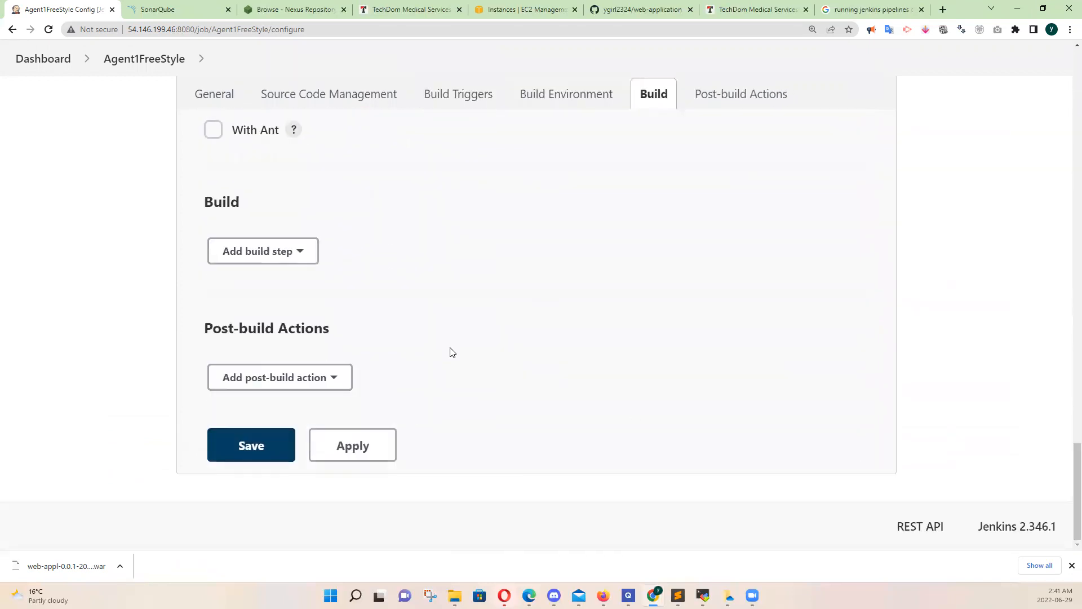
pyautogui.click(302, 252)
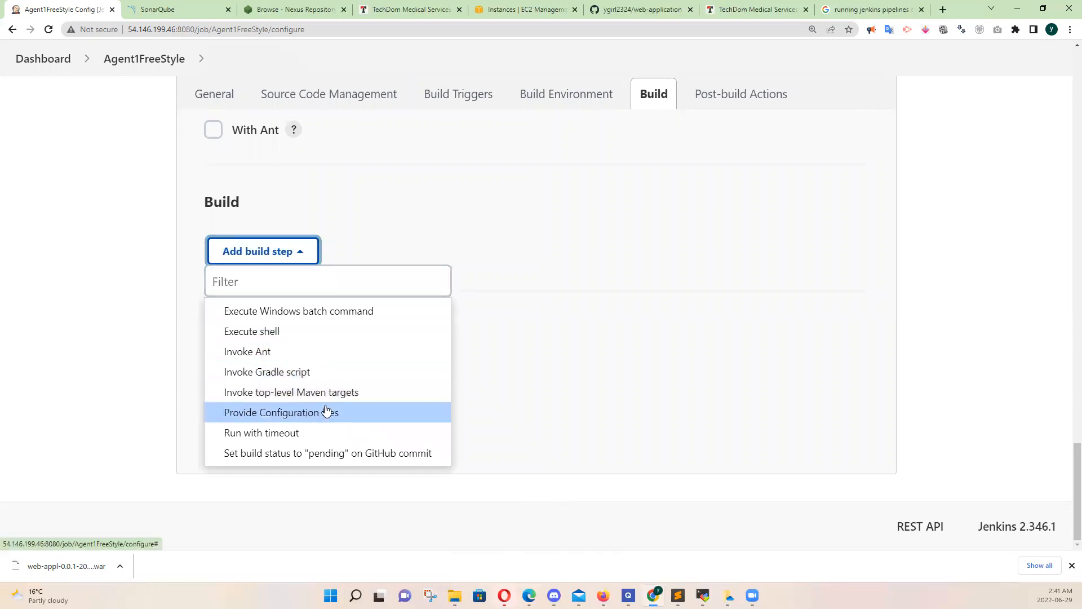
pyautogui.click(292, 392)
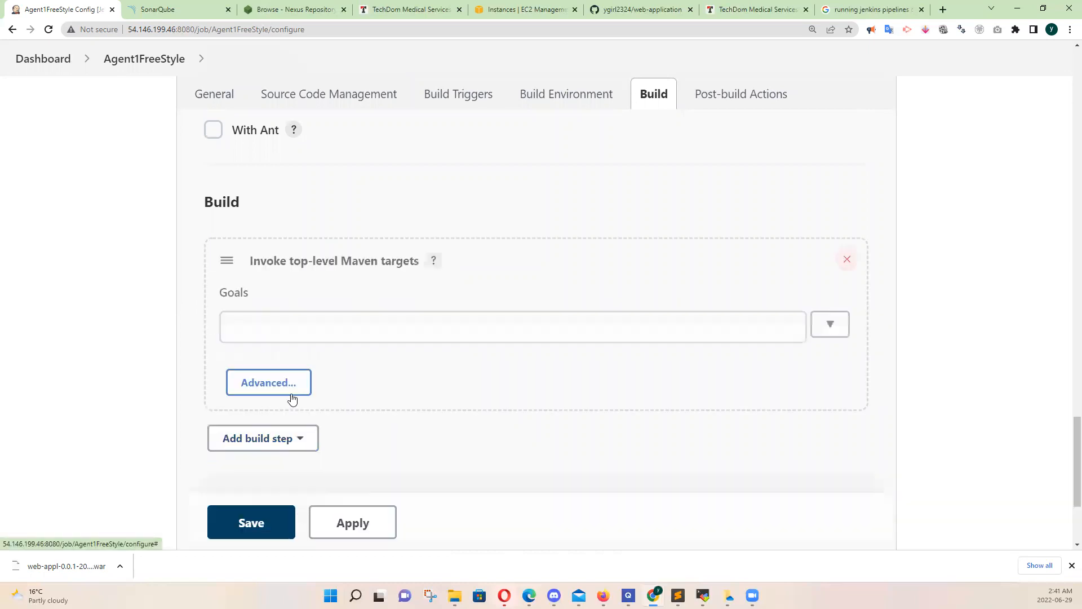
# Set the goals of the first Maven build step to clean install
pyautogui.click(290, 325)
pyautogui.click(271, 328)
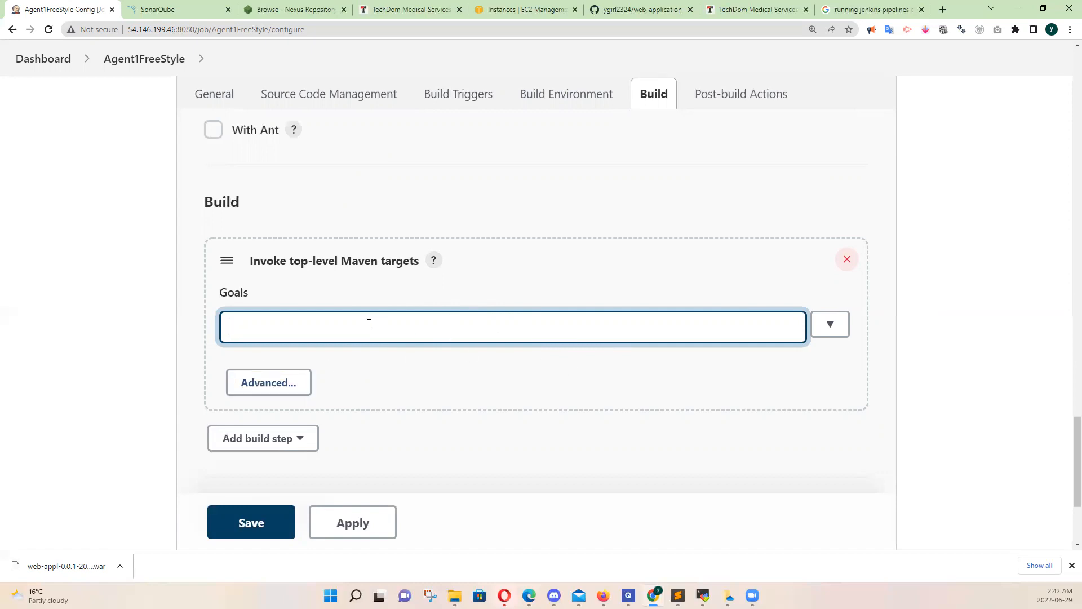
pyautogui.write('clean install')
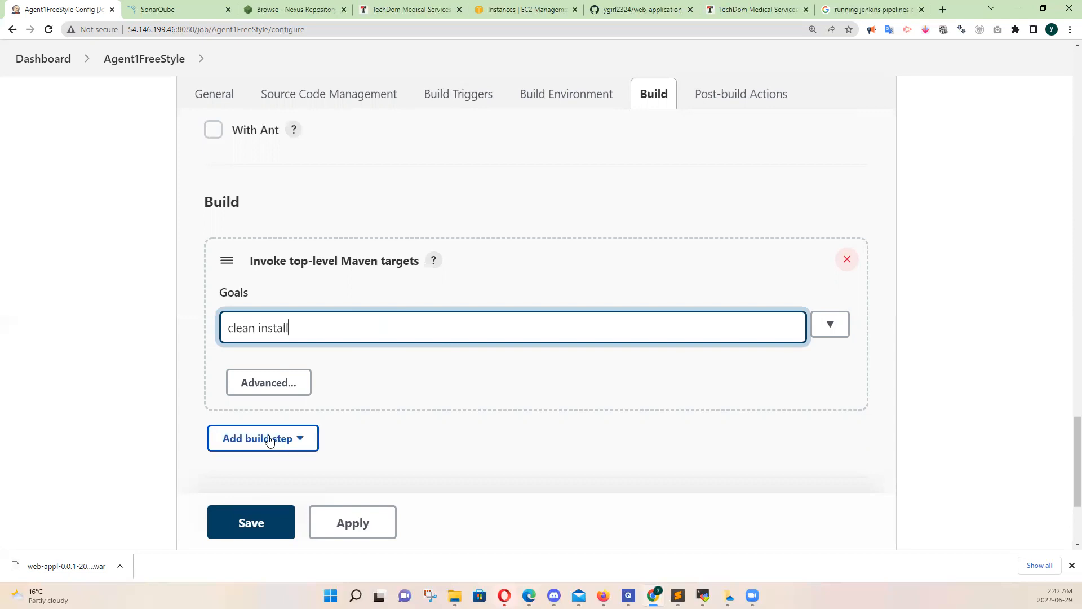
# Add a second Invoke top-level Maven targets build step with the goals clean sonar:sonar
pyautogui.click(301, 448)
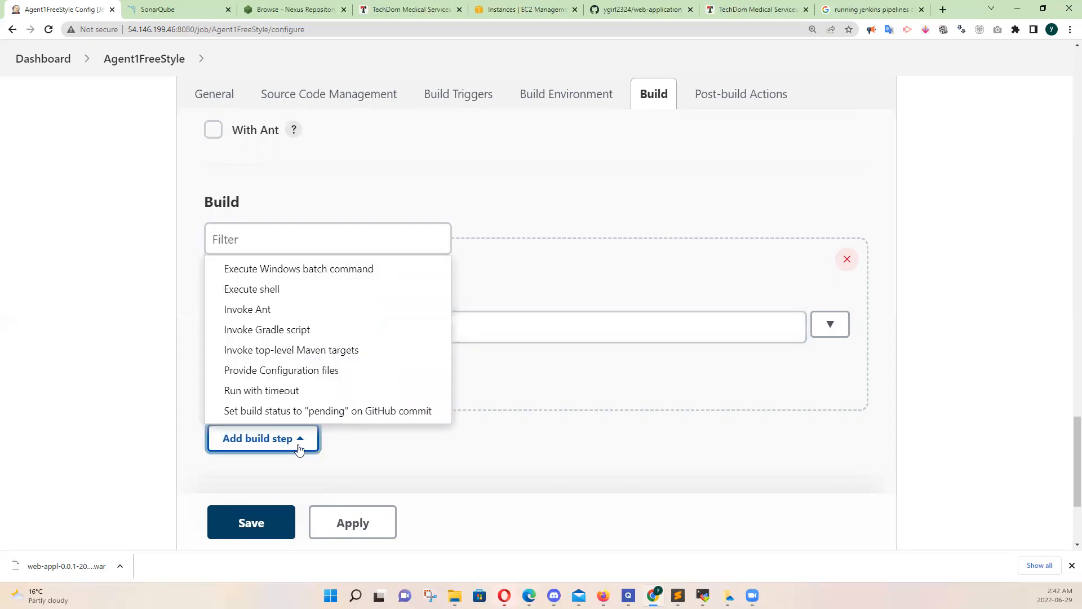
pyautogui.click(287, 350)
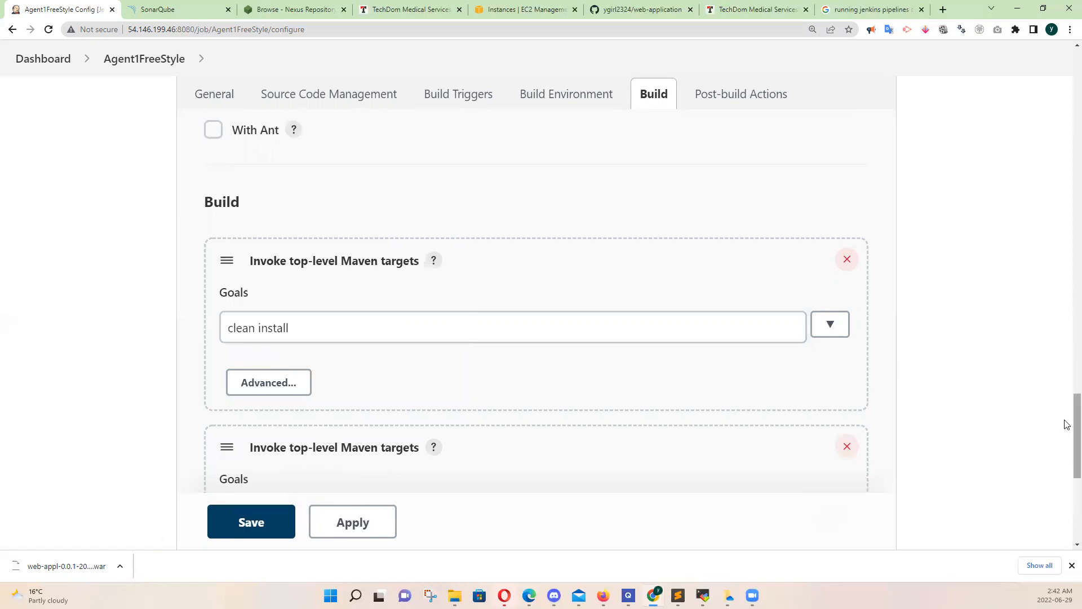
pyautogui.moveTo(1067, 424)
pyautogui.mouseDown()
pyautogui.moveTo(1067, 466)
pyautogui.moveTo(1067, 445)
pyautogui.mouseUp()
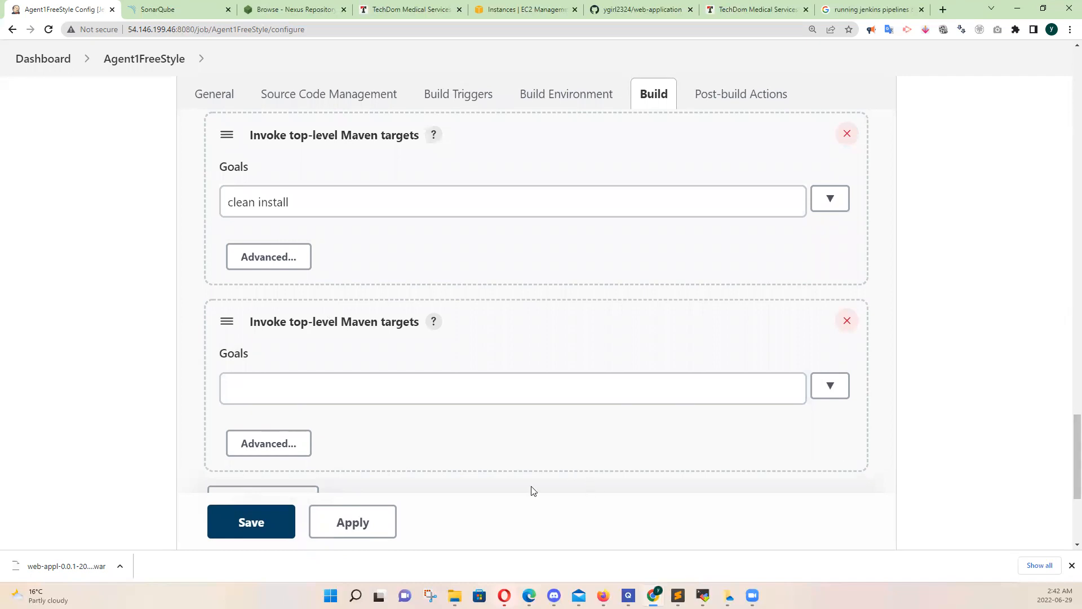
pyautogui.click(359, 393)
pyautogui.click(359, 392)
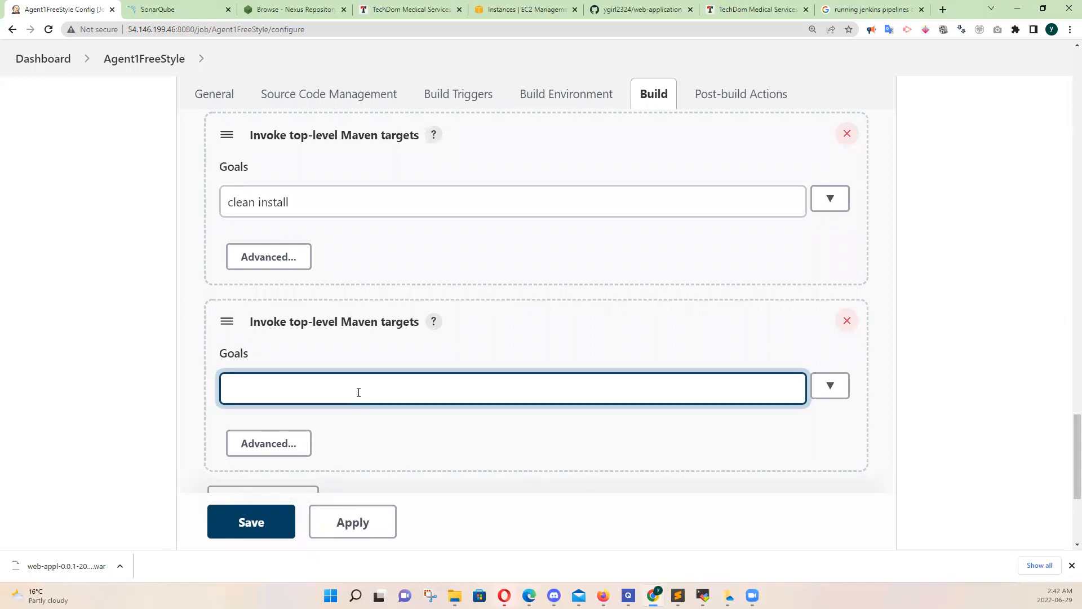
pyautogui.write('clean sonar:sonar')
# Add a third Invoke top-level Maven targets build step with the goals clean deploy
pyautogui.scroll(-1, 1066, 483)
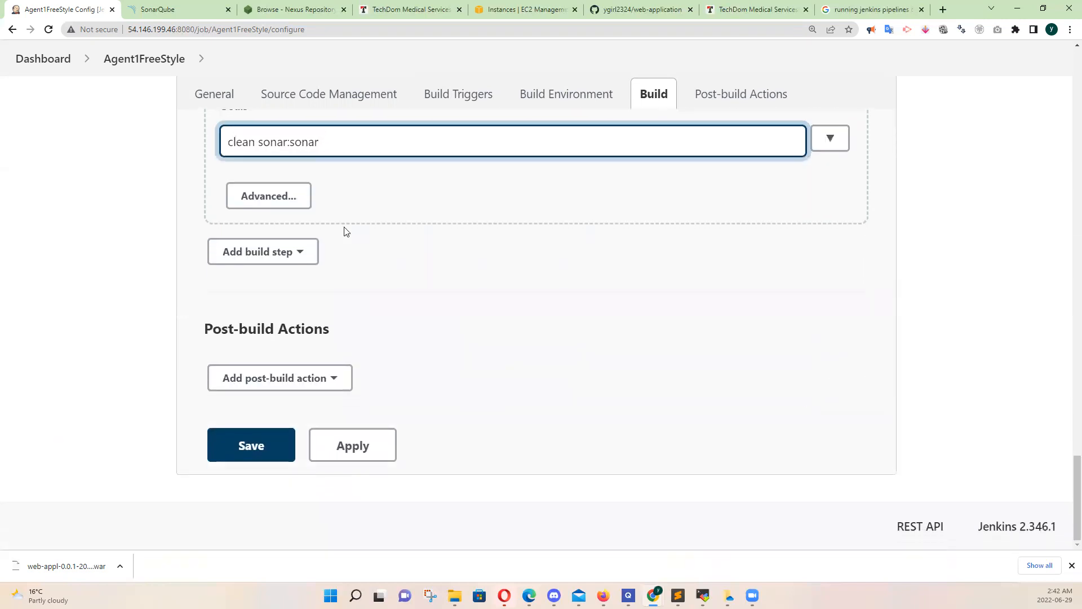
pyautogui.click(305, 257)
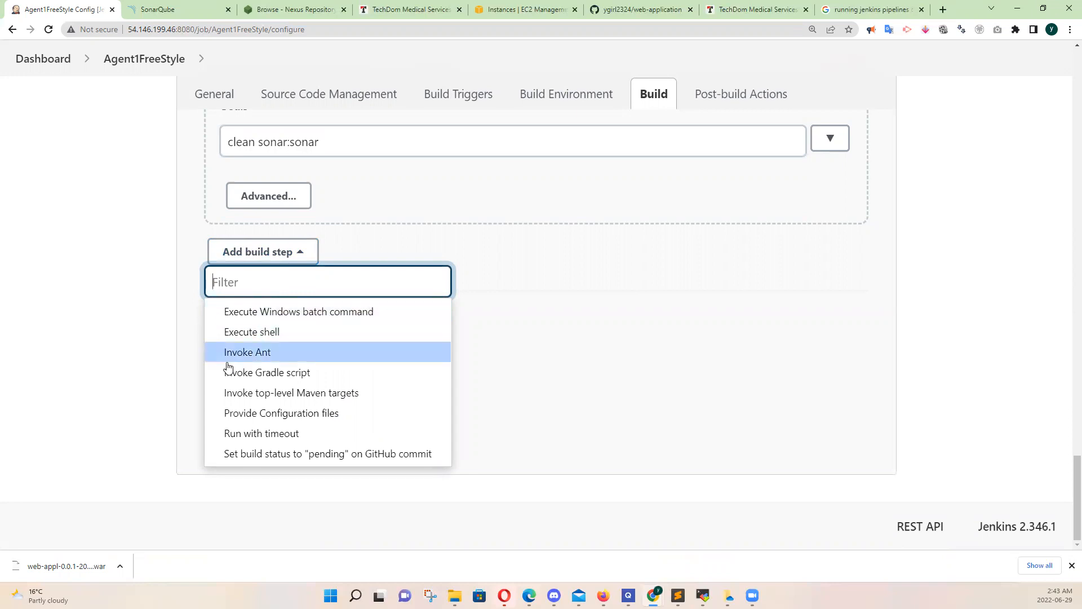
pyautogui.click(261, 395)
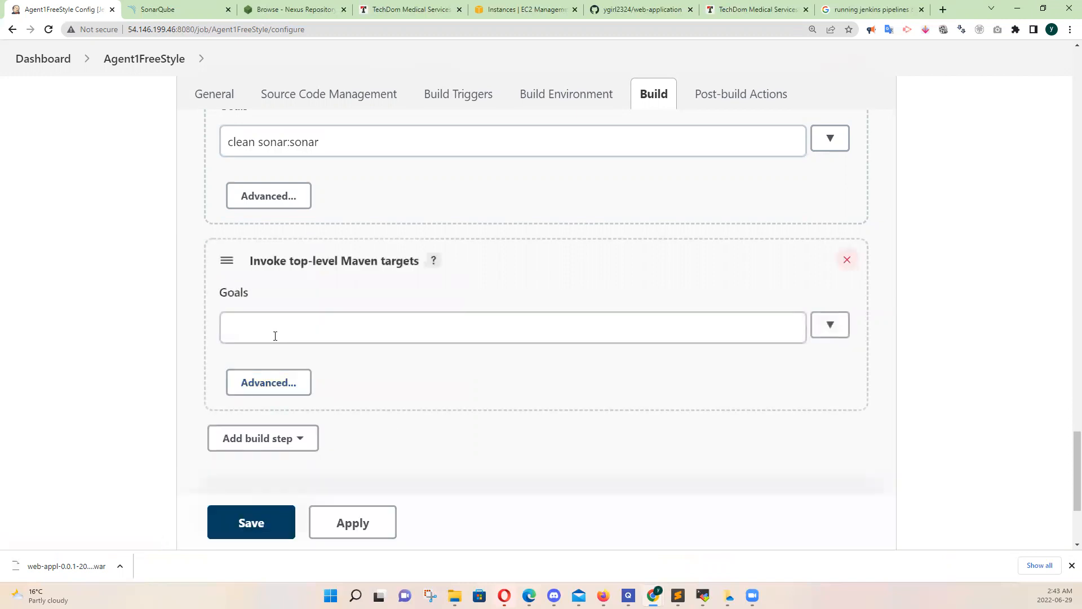
pyautogui.click(295, 336)
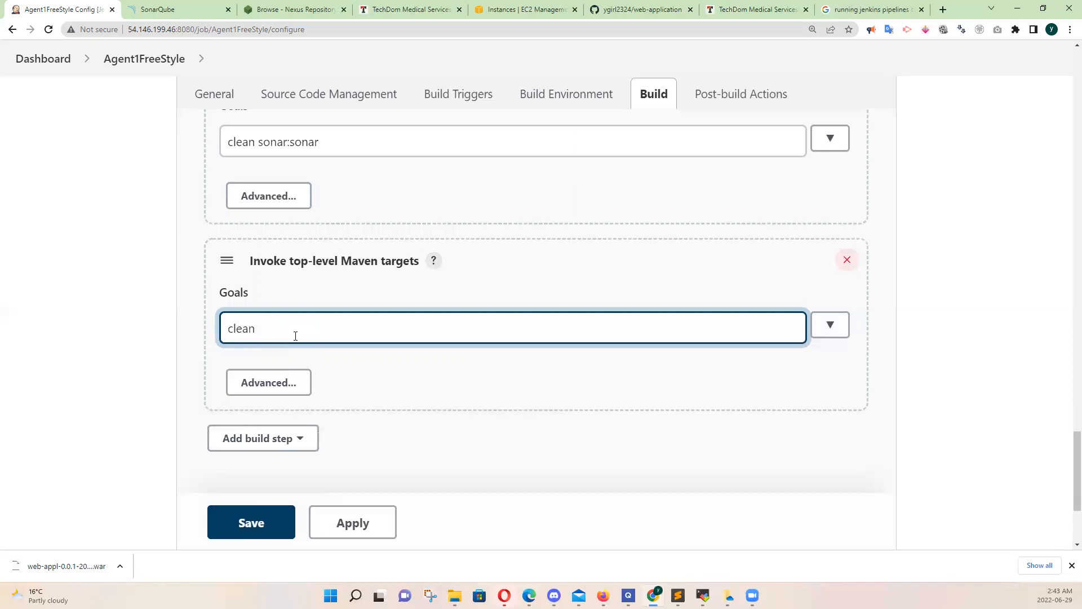
pyautogui.write('clean deploy')
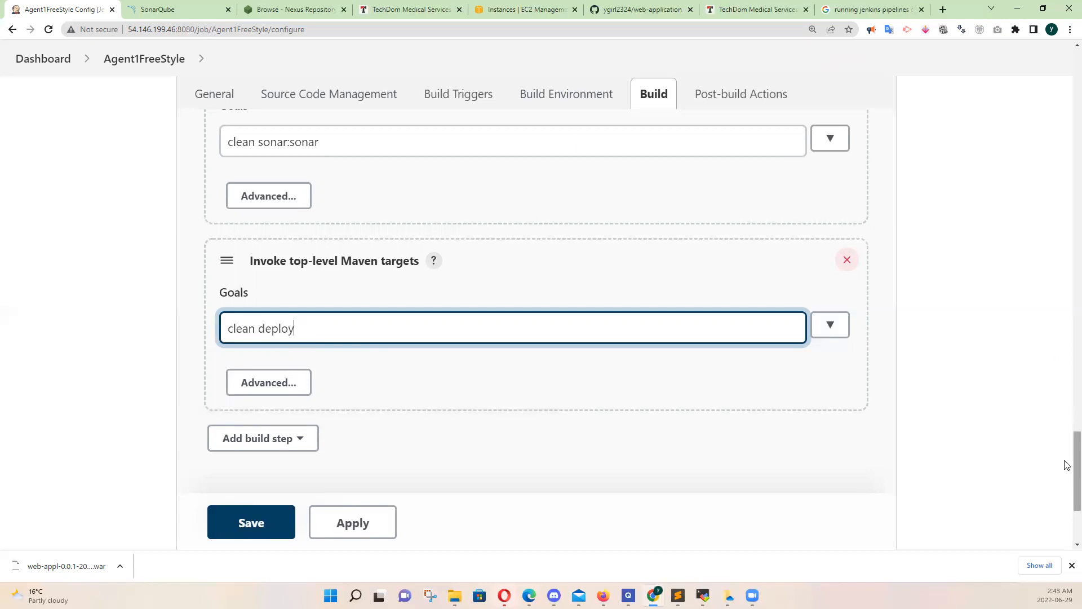
# Add a Deploy war/ear to a container post-build action with WAR/EAR files target/*.war and context path agent1
pyautogui.scroll(-3, 1067, 465)
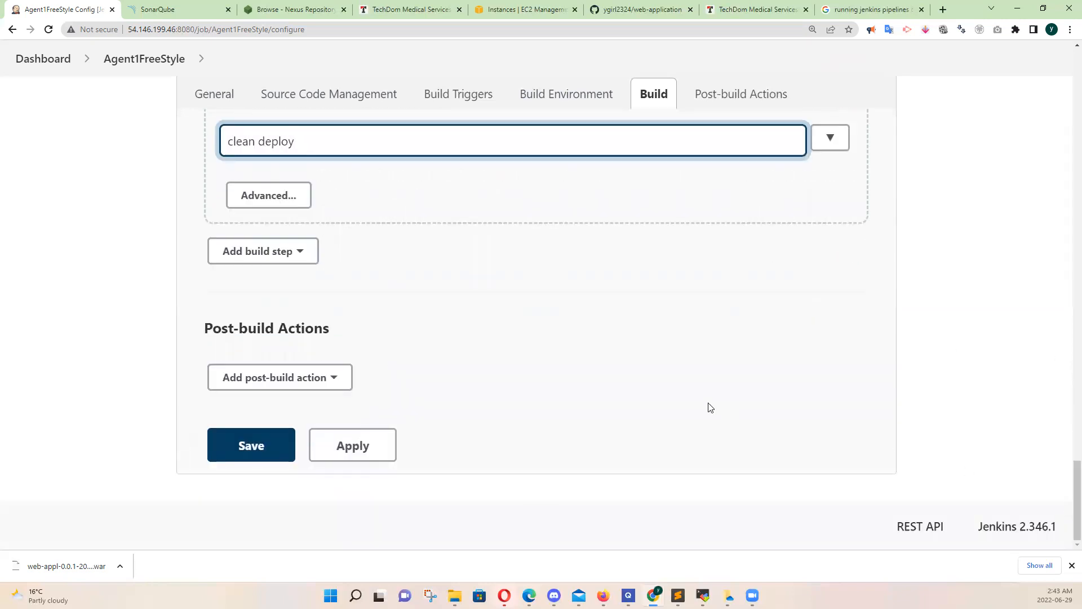
pyautogui.click(331, 378)
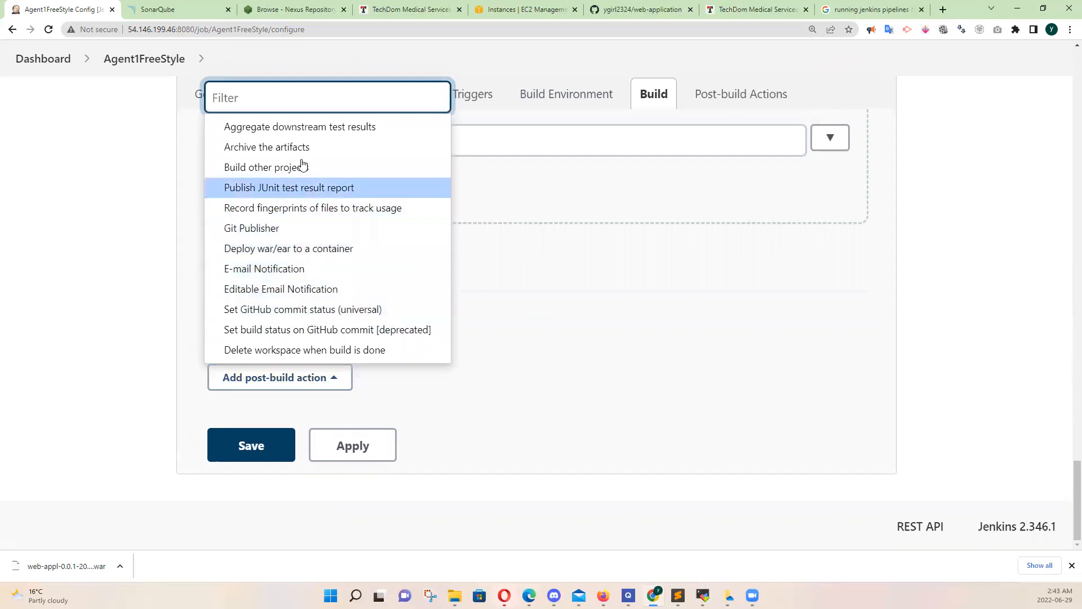
pyautogui.click(334, 252)
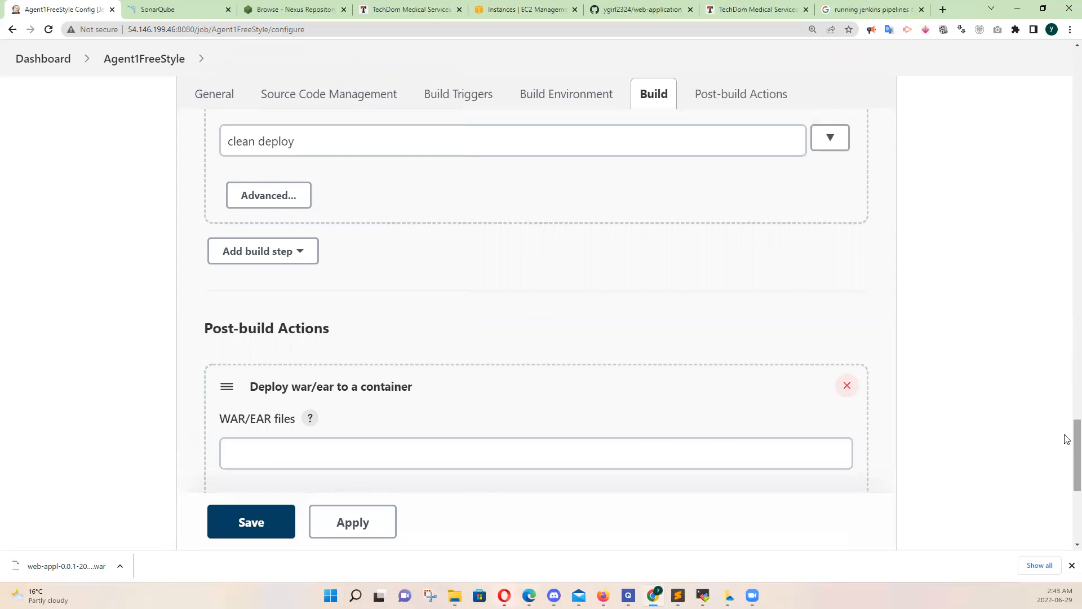
pyautogui.scroll(-5, 1069, 451)
pyautogui.click(352, 176)
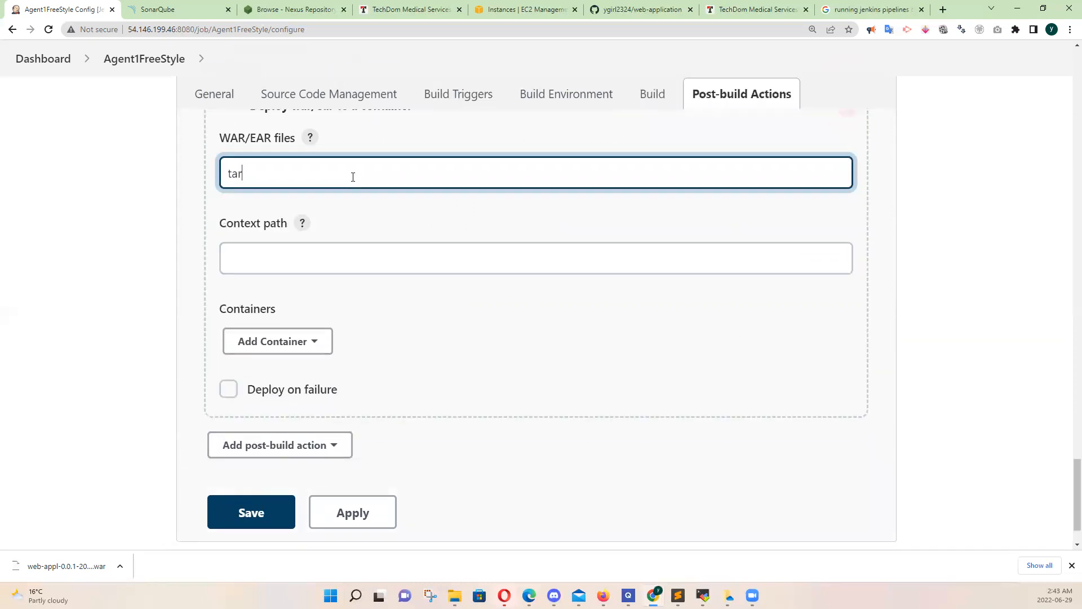
pyautogui.write('target/*.war')
pyautogui.click(279, 254)
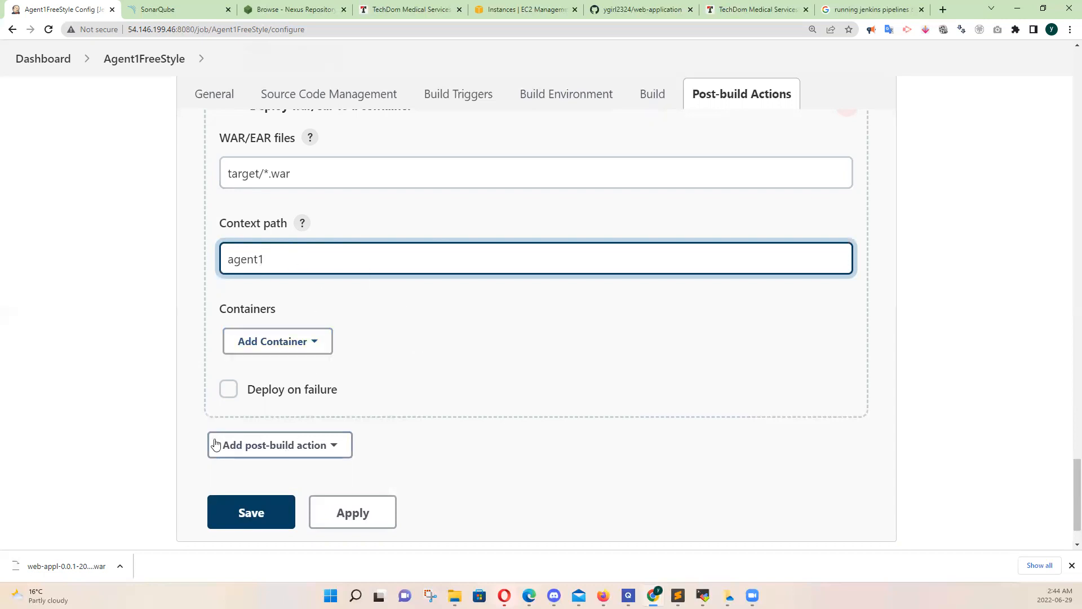
# Add a Tomcat 9.x Remote container to the deployment and select the tomcat script login credentials for it
pyautogui.click(315, 346)
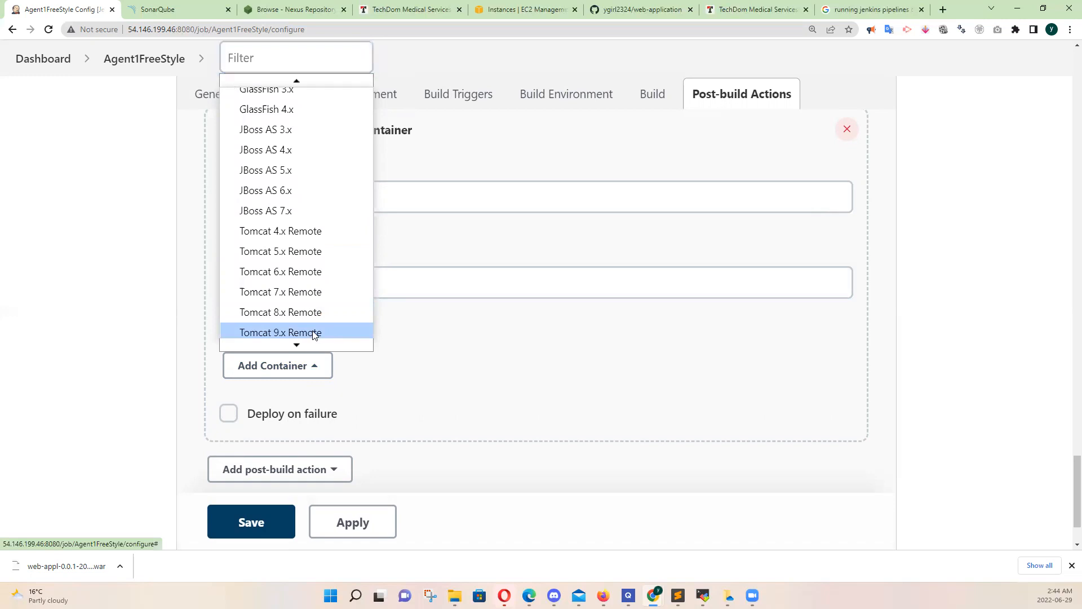
pyautogui.click(314, 333)
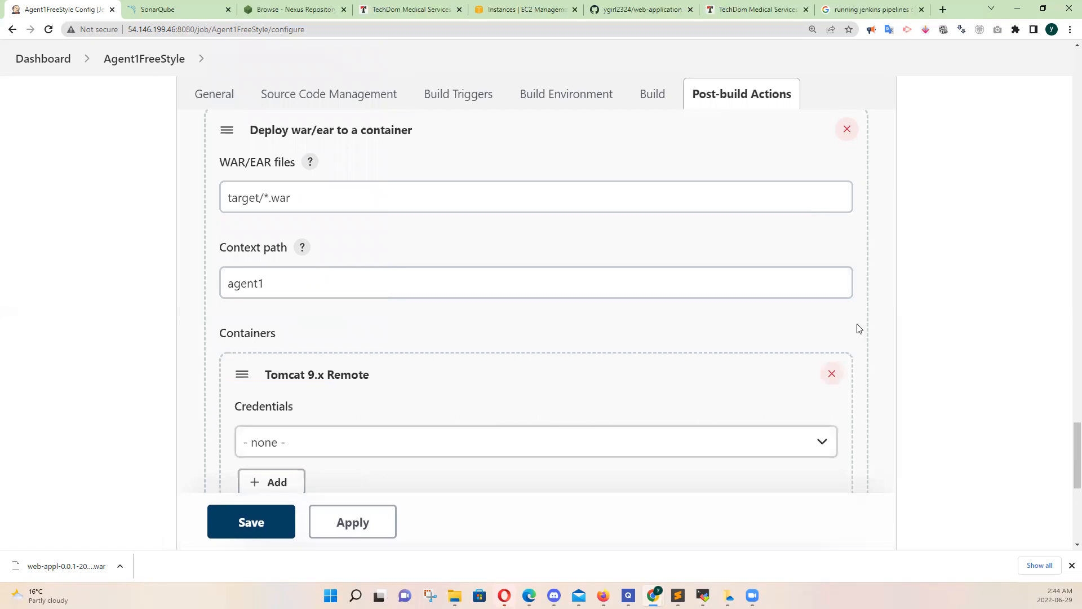
pyautogui.moveTo(1066, 446)
pyautogui.mouseDown()
pyautogui.moveTo(1067, 479)
pyautogui.moveTo(1067, 460)
pyautogui.mouseUp()
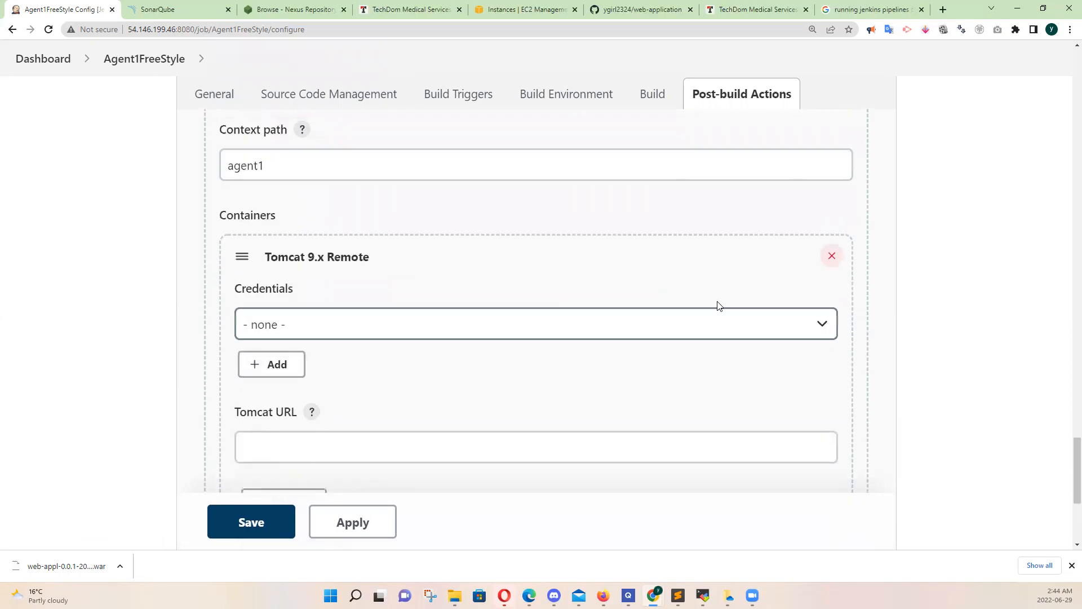
pyautogui.click(709, 329)
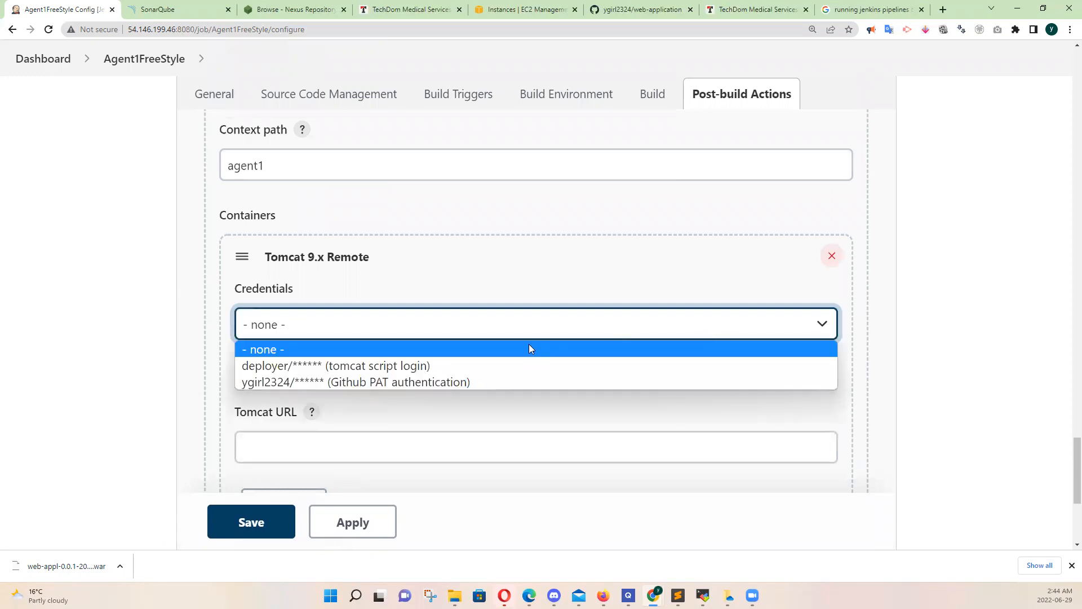
pyautogui.click(407, 369)
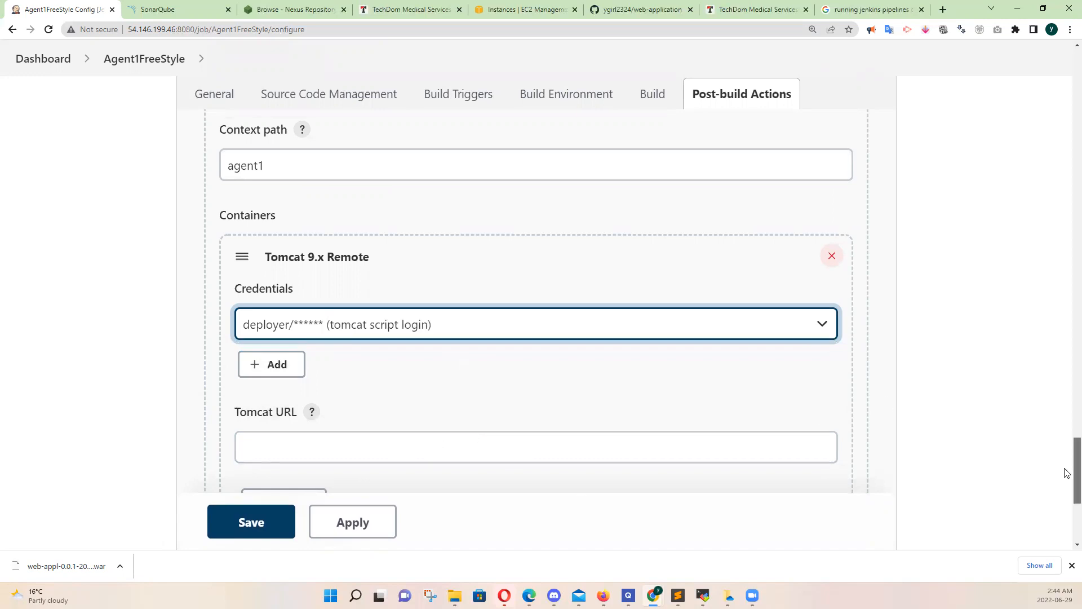
pyautogui.moveTo(1065, 471); pyautogui.dragTo(1066, 490)
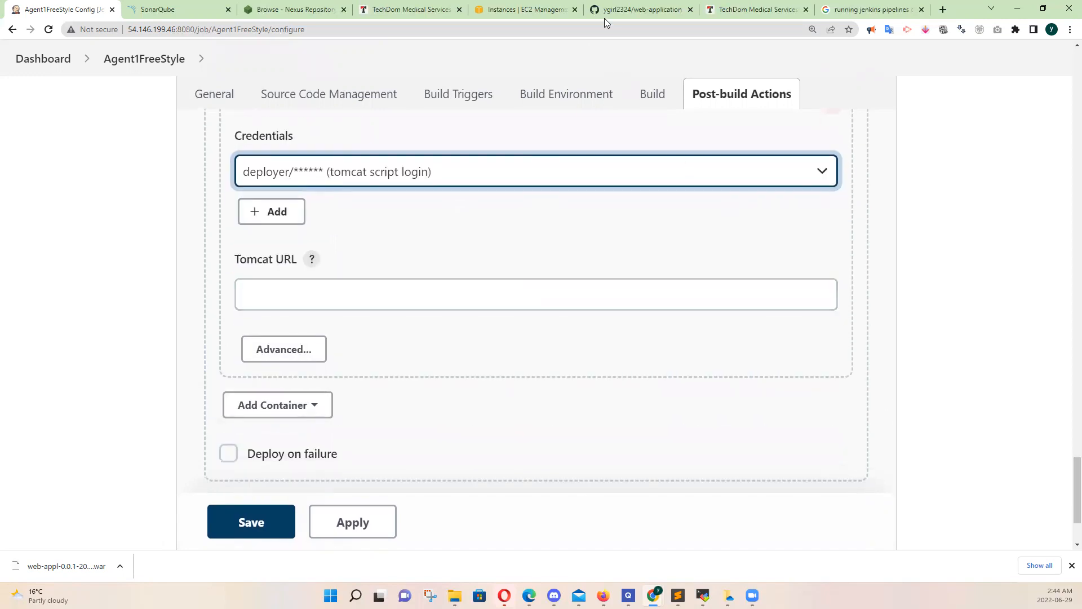
pyautogui.click(737, 12)
pyautogui.click(211, 31)
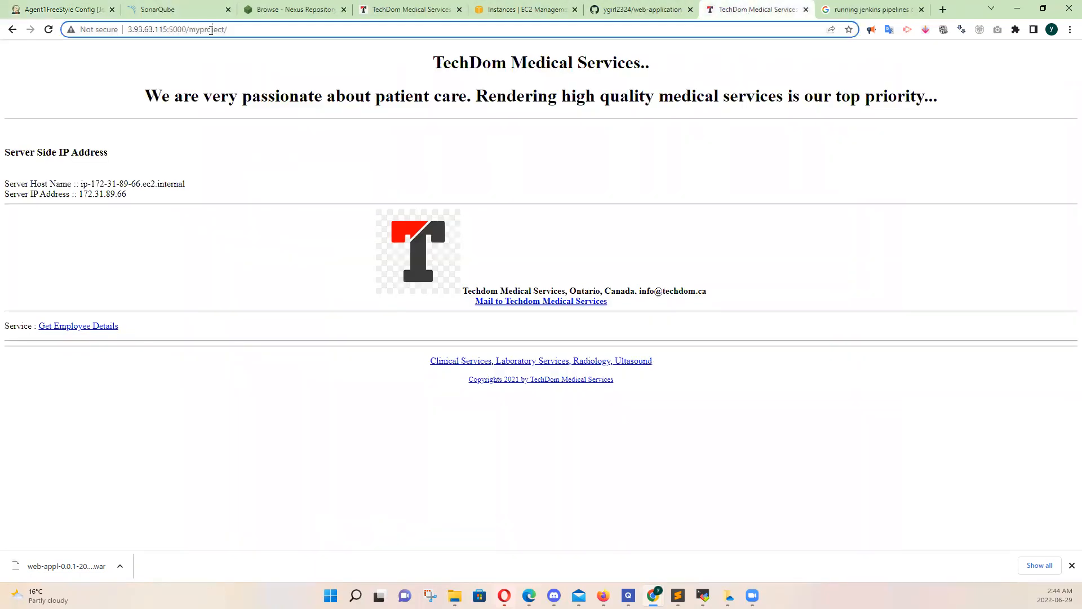
pyautogui.click(181, 29)
pyautogui.moveTo(190, 29); pyautogui.dragTo(6, 5)
pyautogui.hotkey('ctrl', 'c')
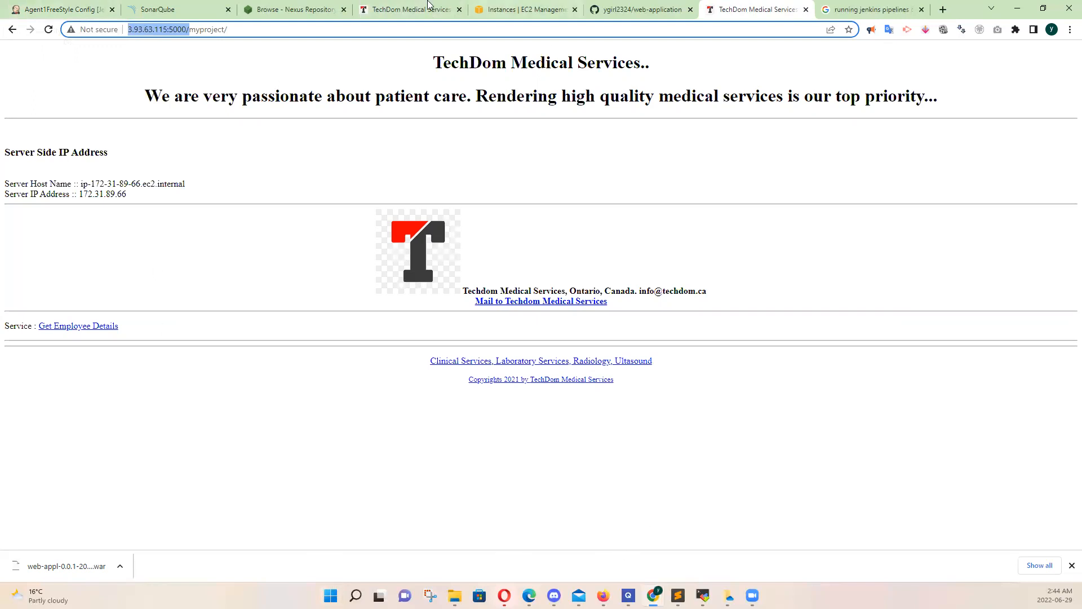
pyautogui.click(61, 9)
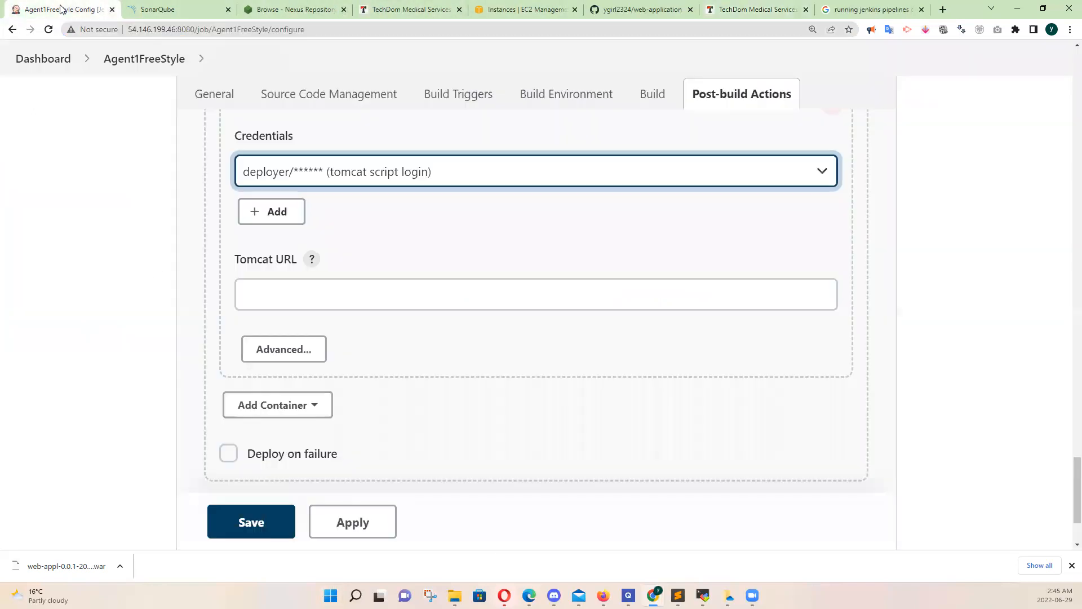
pyautogui.click(263, 297)
pyautogui.hotkey('ctrl', 'v')
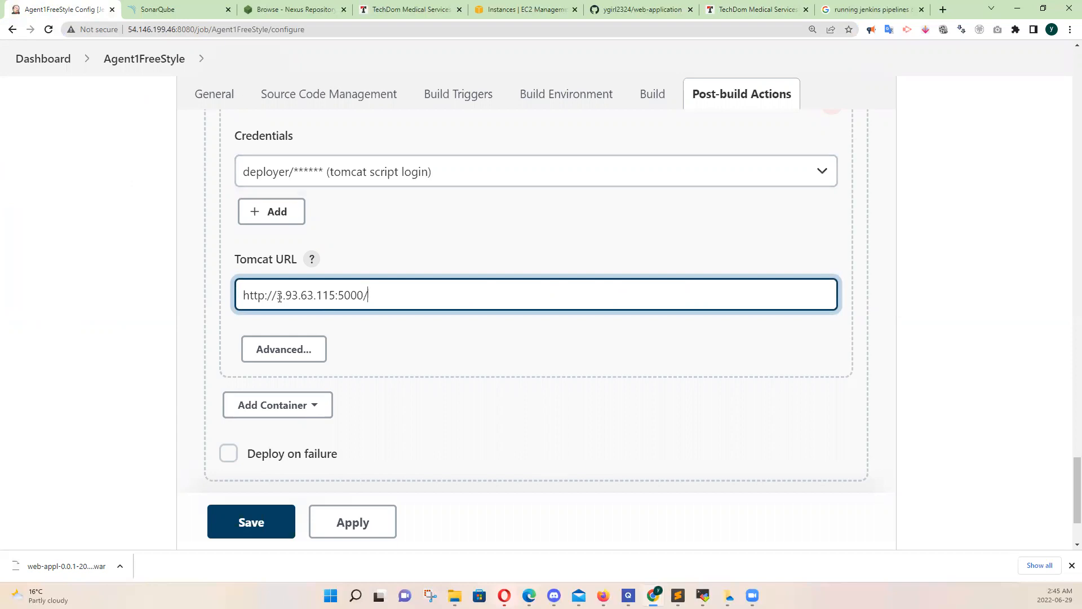
pyautogui.moveTo(246, 296); pyautogui.dragTo(276, 296)
pyautogui.moveTo(374, 299); pyautogui.dragTo(364, 300)
pyautogui.moveTo(279, 297); pyautogui.dragTo(360, 297)
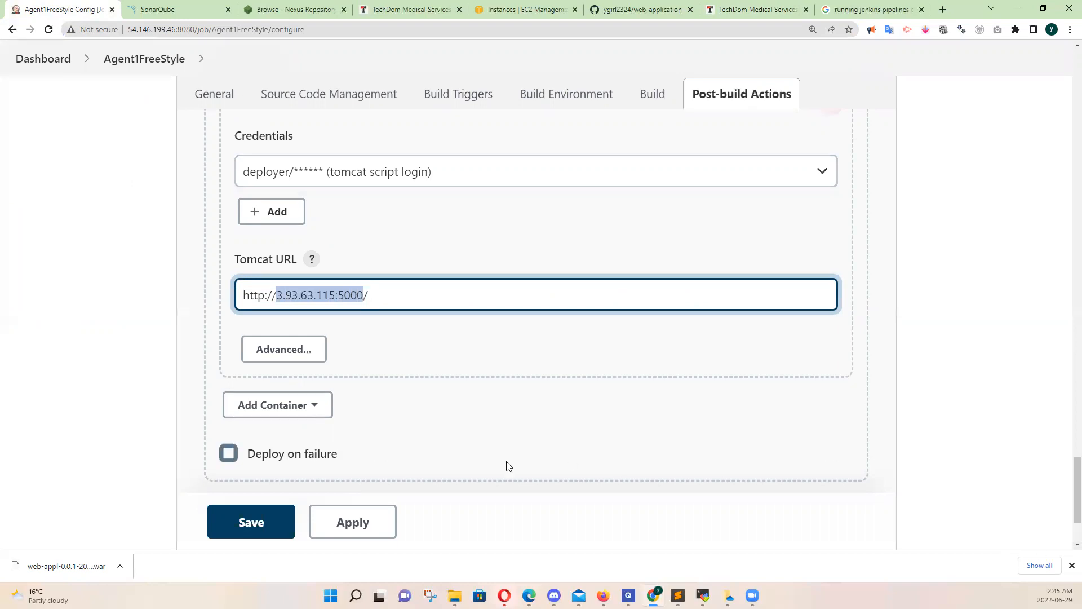
# Apply and save the Agent1FreeStyle configuration, and start a build of the project
pyautogui.click(377, 524)
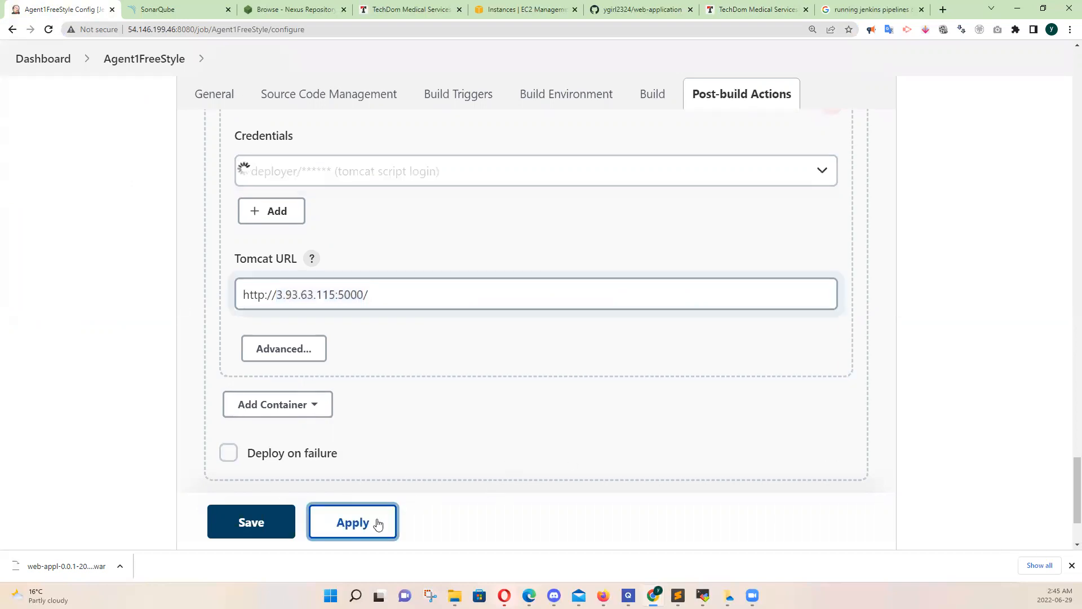
pyautogui.click(251, 516)
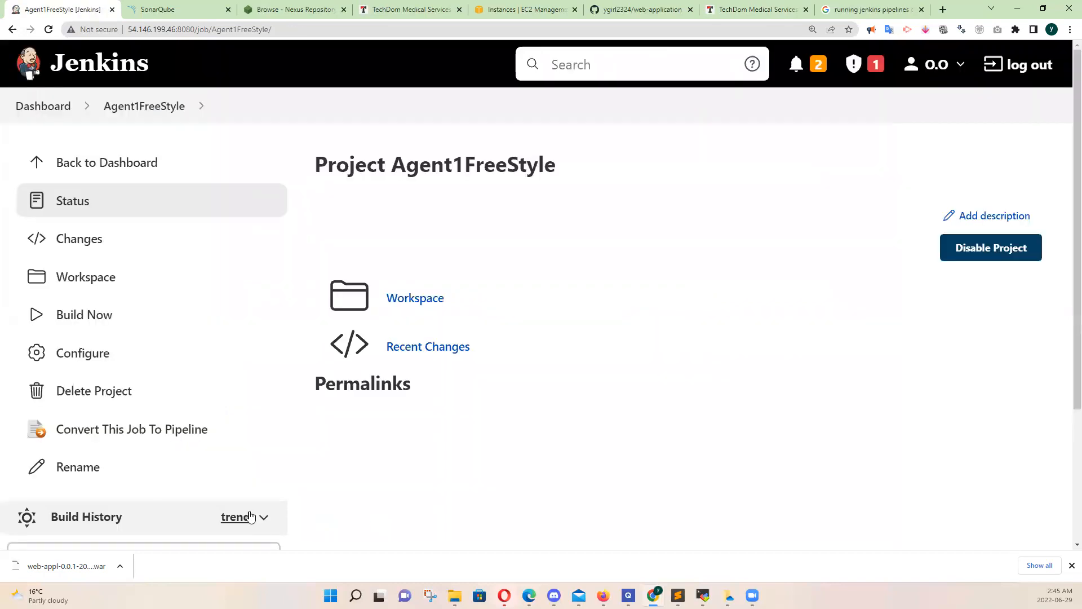
pyautogui.scroll(-3, 250, 516)
pyautogui.scroll(1, 251, 517)
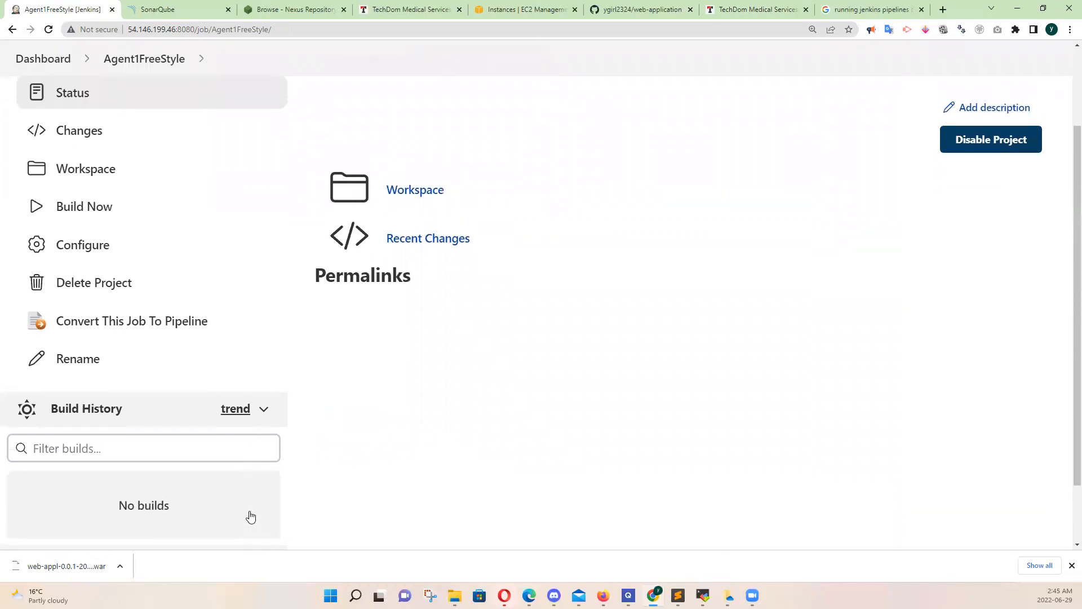
pyautogui.scroll(-1, 251, 517)
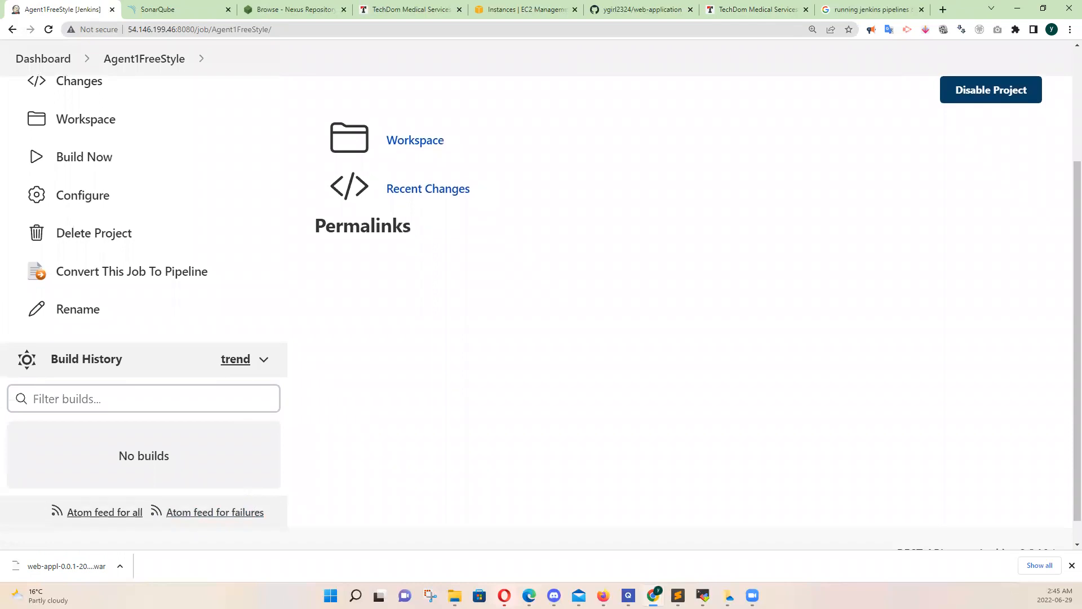
pyautogui.click(98, 159)
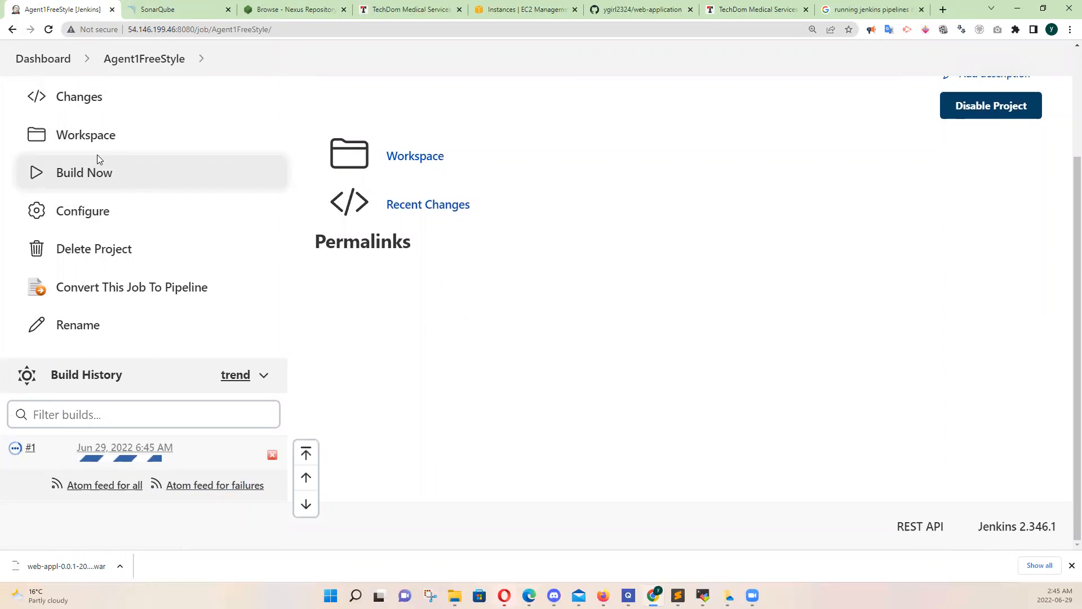
# Open the console output of build #1 and check at the start of the log which agent runs it
pyautogui.moveTo(176, 462)
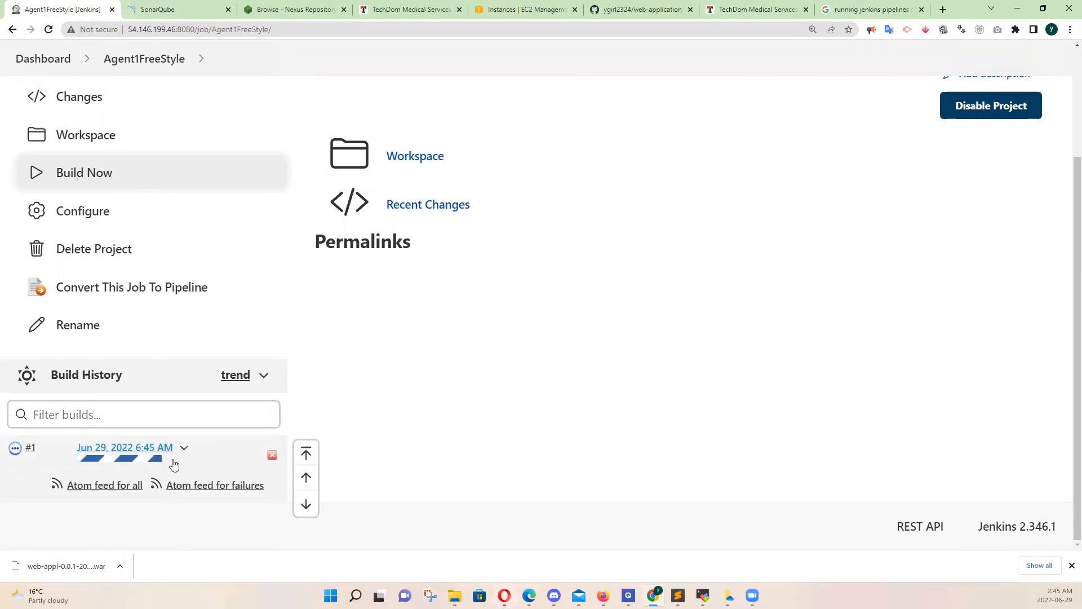
pyautogui.click(182, 451)
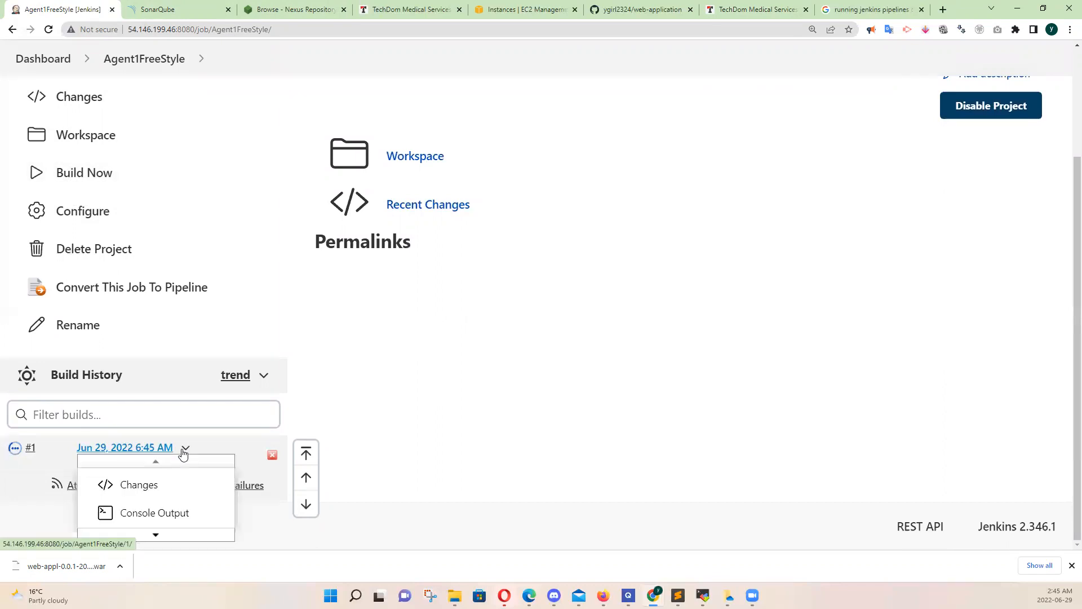
pyautogui.click(169, 513)
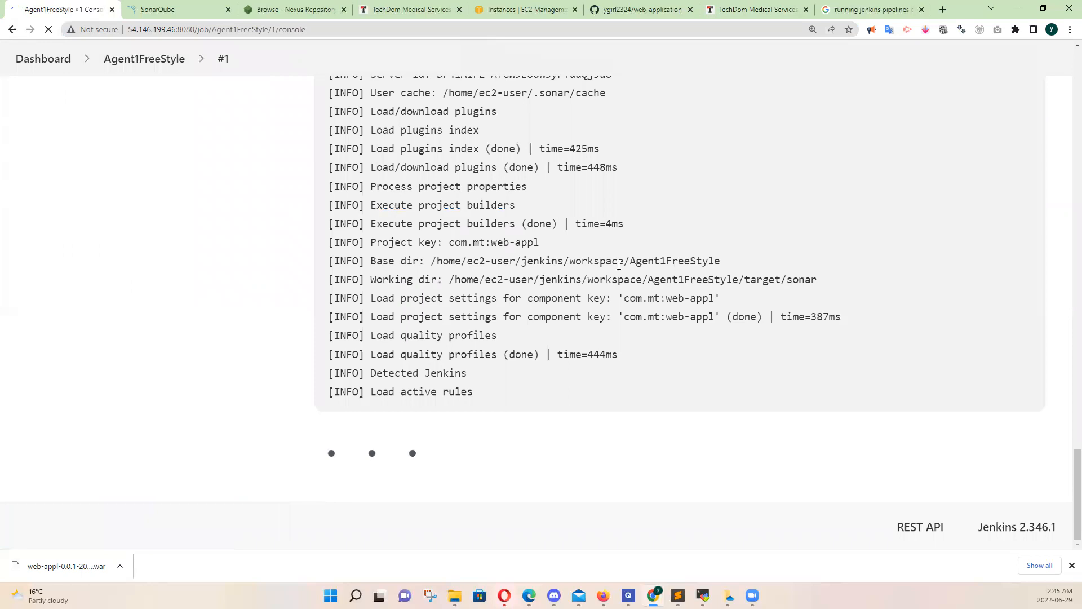
pyautogui.moveTo(1067, 496); pyautogui.dragTo(1067, 70)
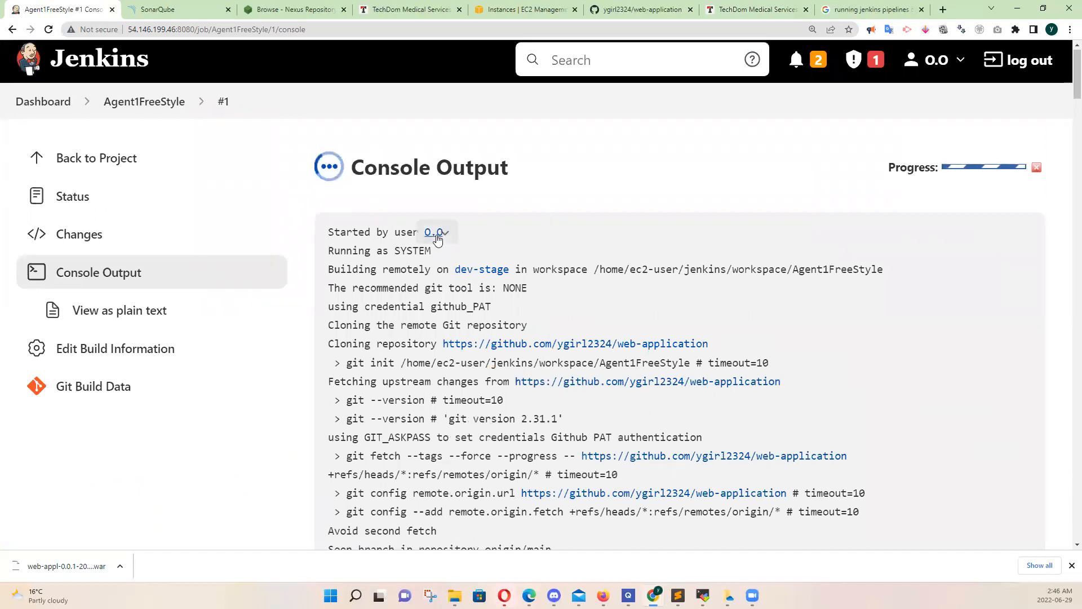
pyautogui.moveTo(472, 232); pyautogui.dragTo(400, 251)
pyautogui.moveTo(330, 267); pyautogui.dragTo(520, 273)
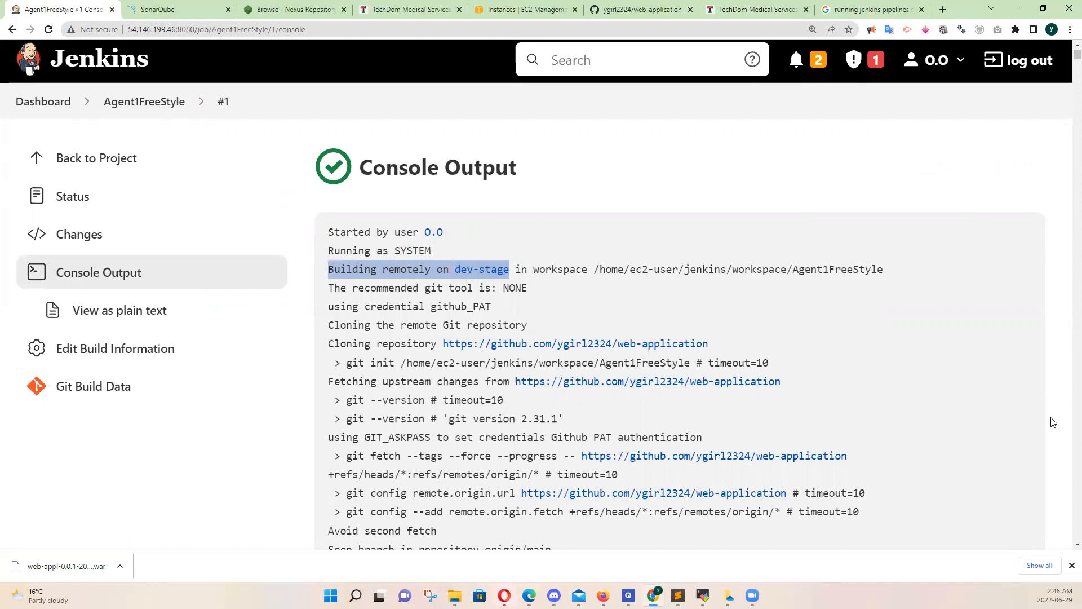
# Examine the console log of build #1 through the Maven, SonarQube, Nexus and Tomcat deployment stages to its end
pyautogui.click(564, 294)
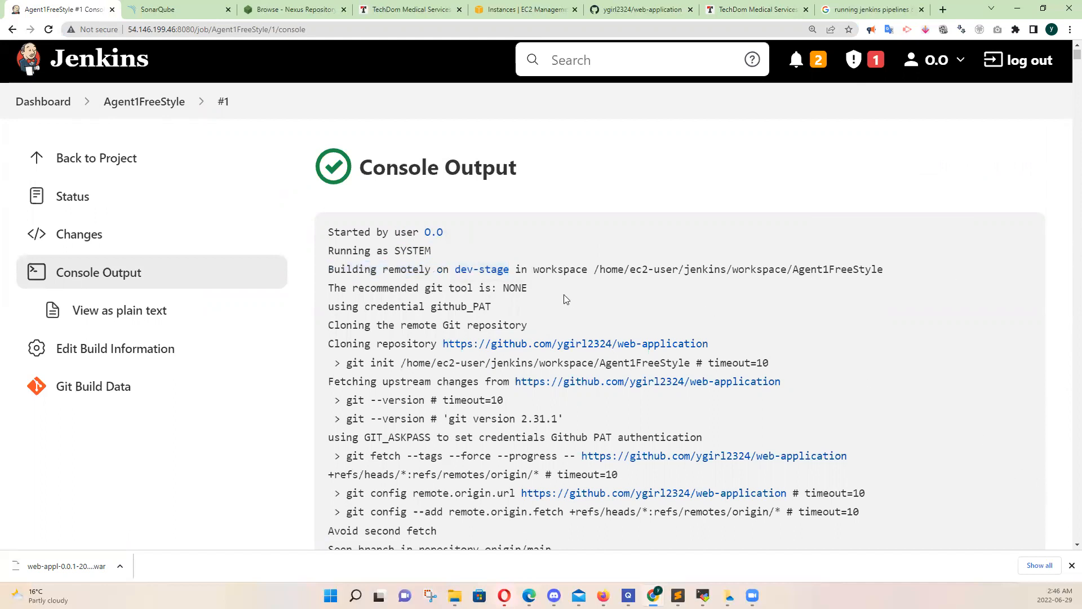
pyautogui.scroll(-1, 565, 296)
pyautogui.scroll(-16, 565, 297)
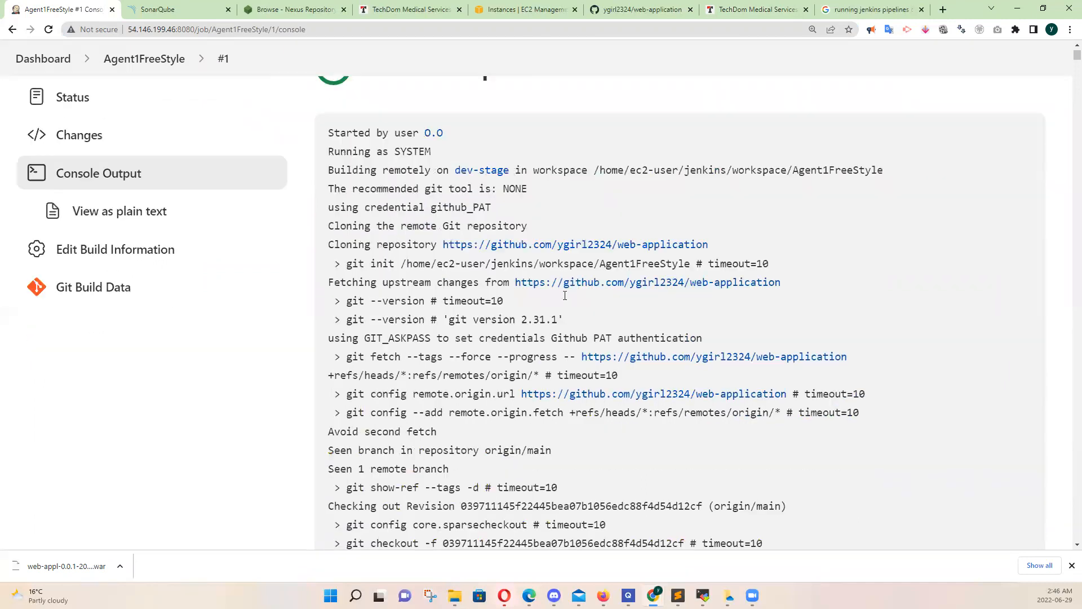
pyautogui.scroll(-5, 565, 295)
pyautogui.scroll(14, 565, 296)
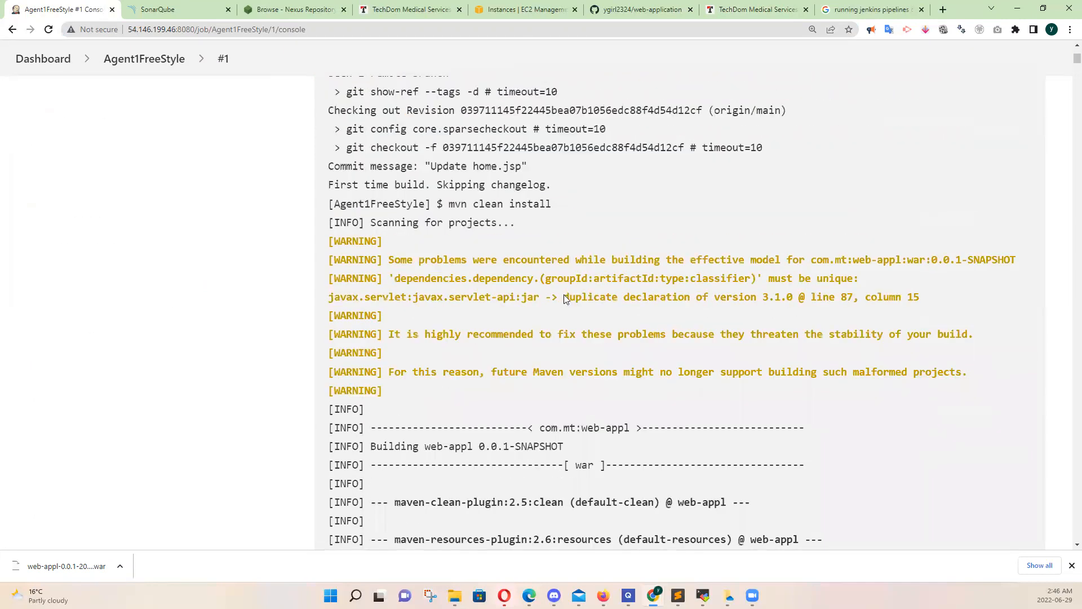
pyautogui.scroll(-8, 565, 297)
pyautogui.scroll(-11, 565, 297)
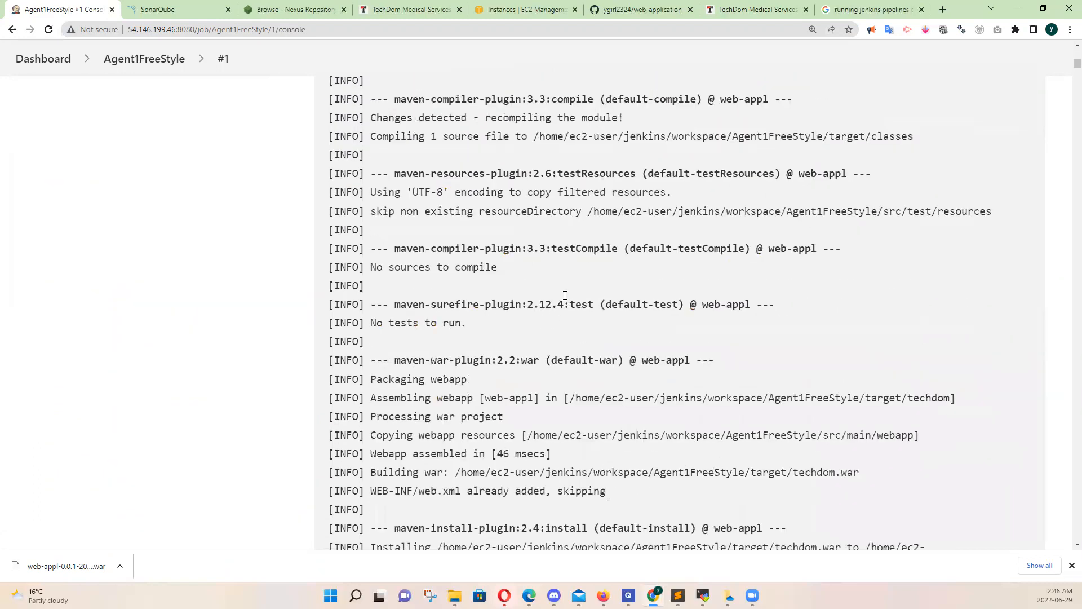
pyautogui.scroll(-13, 565, 296)
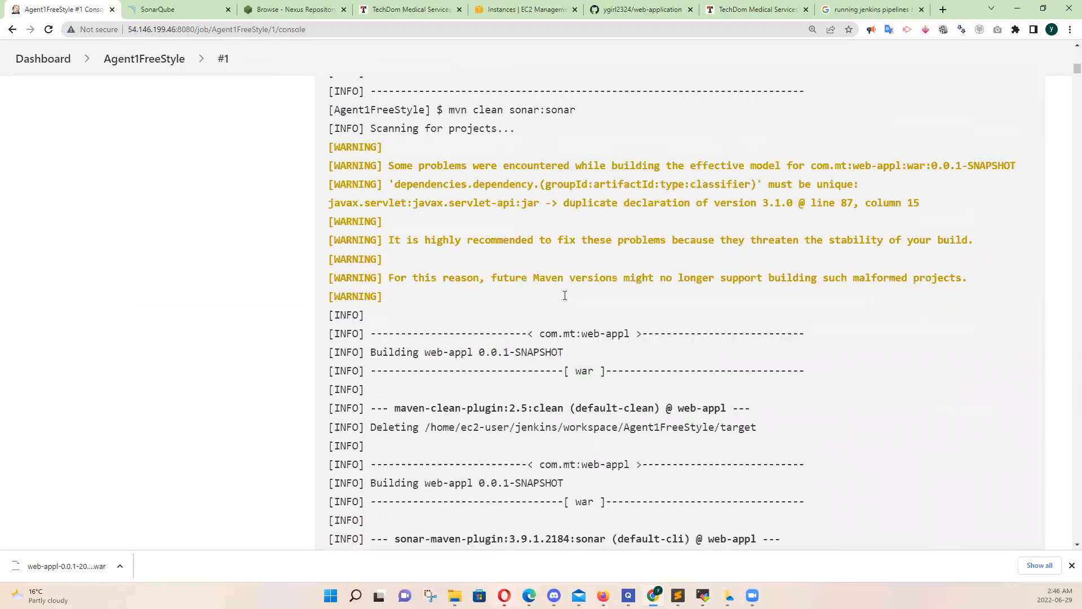
pyautogui.scroll(-4, 566, 299)
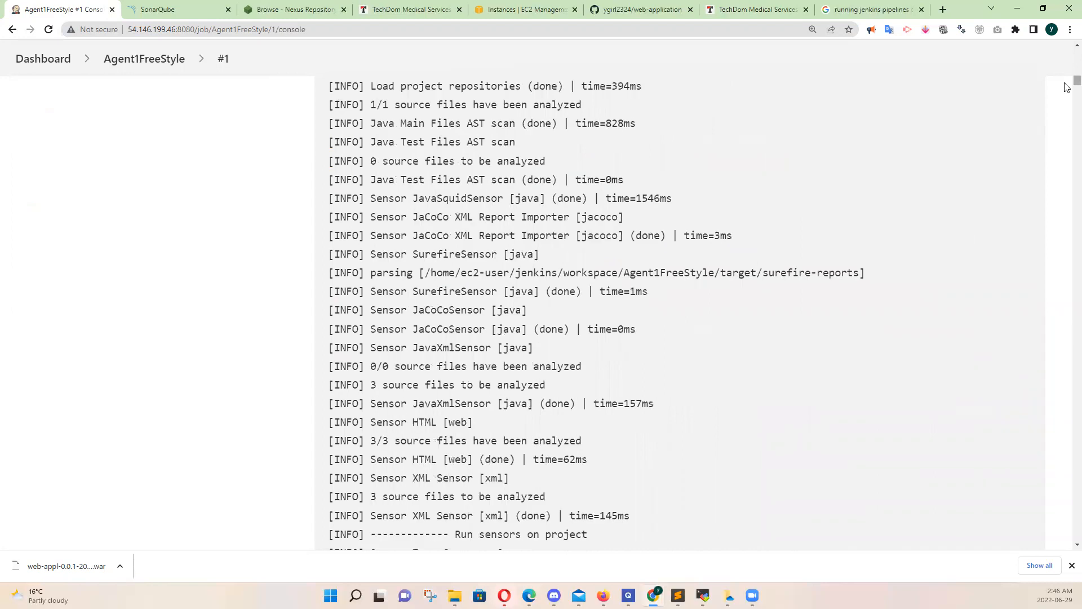
pyautogui.moveTo(1076, 83); pyautogui.dragTo(1043, 556)
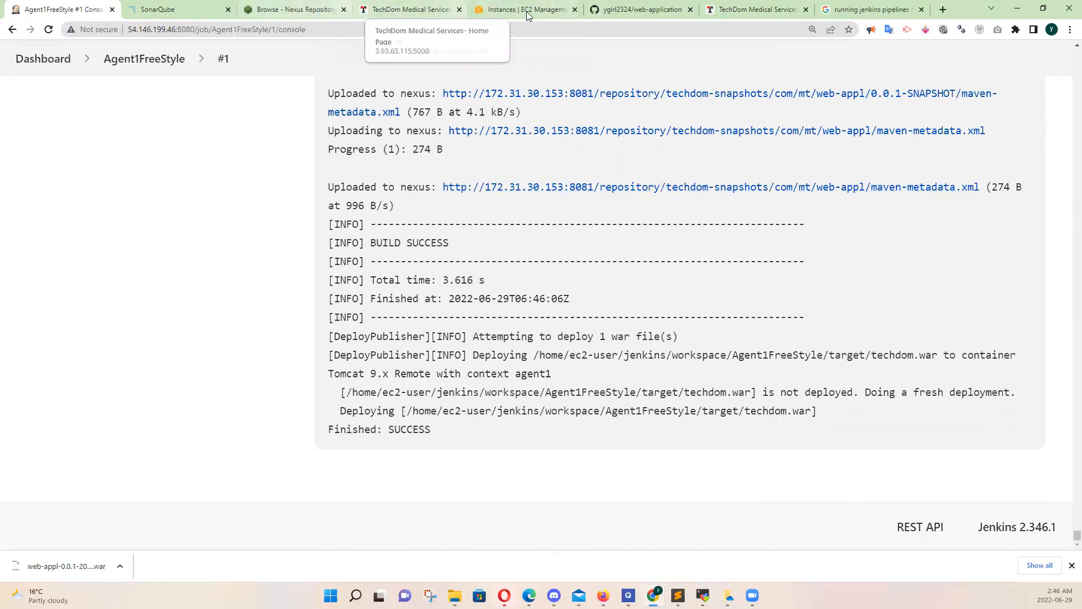
# Load the newly deployed application at 3.93.63.115:5000/agent1/ in place of the scratch application page
pyautogui.click(411, 8)
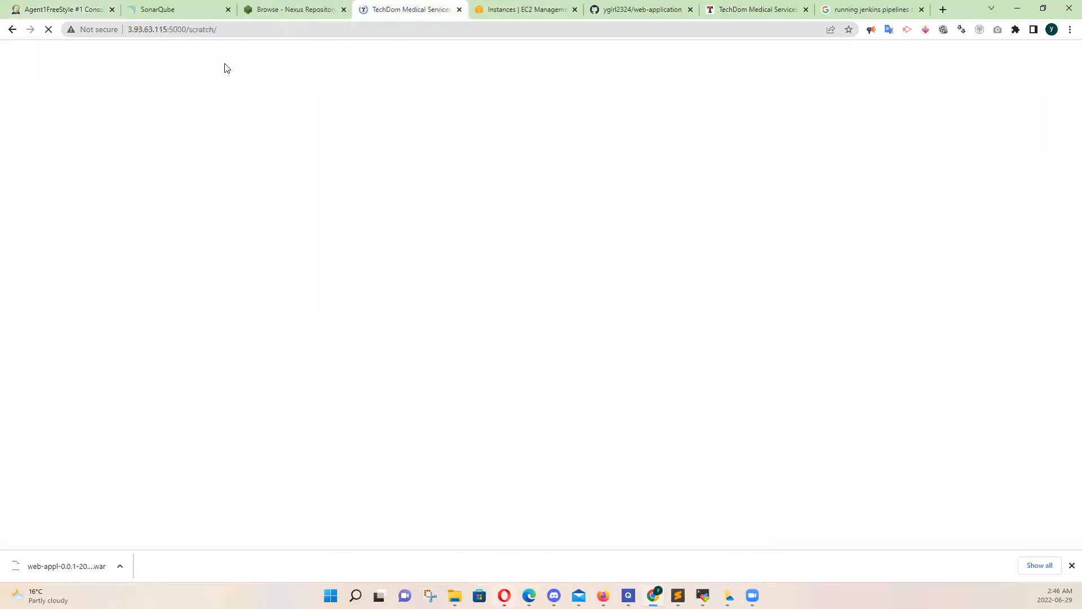
pyautogui.click(205, 30)
pyautogui.click(209, 29)
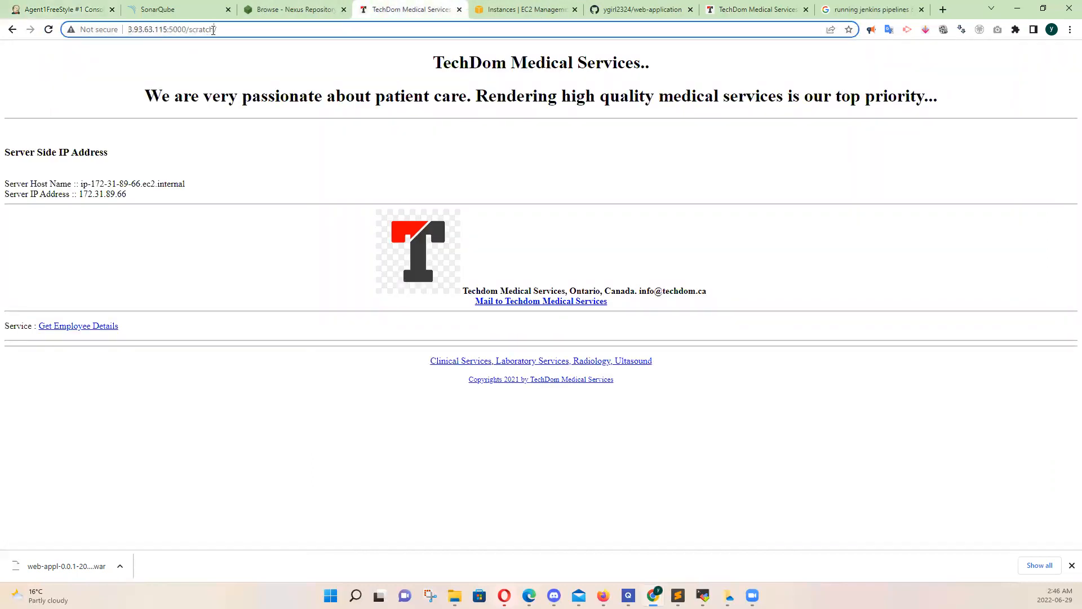
pyautogui.press('BackSpace')
pyautogui.press('BackSpace')
pyautogui.press('BackSpace')
pyautogui.press('BackSpace')
pyautogui.press('BackSpace')
pyautogui.press('BackSpace')
pyautogui.press('BackSpace')
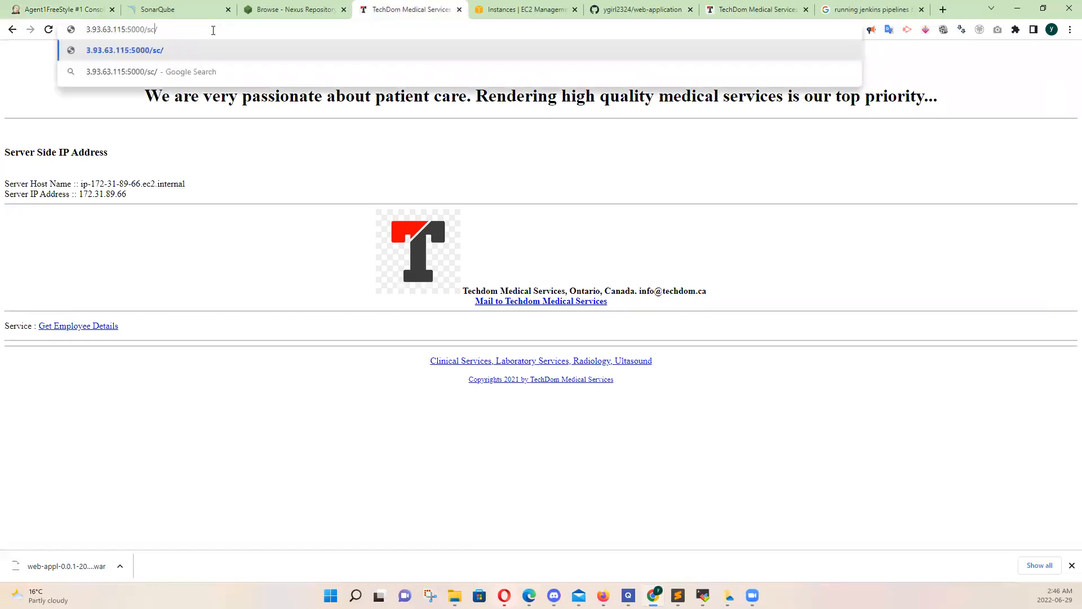
pyautogui.write('agent1')
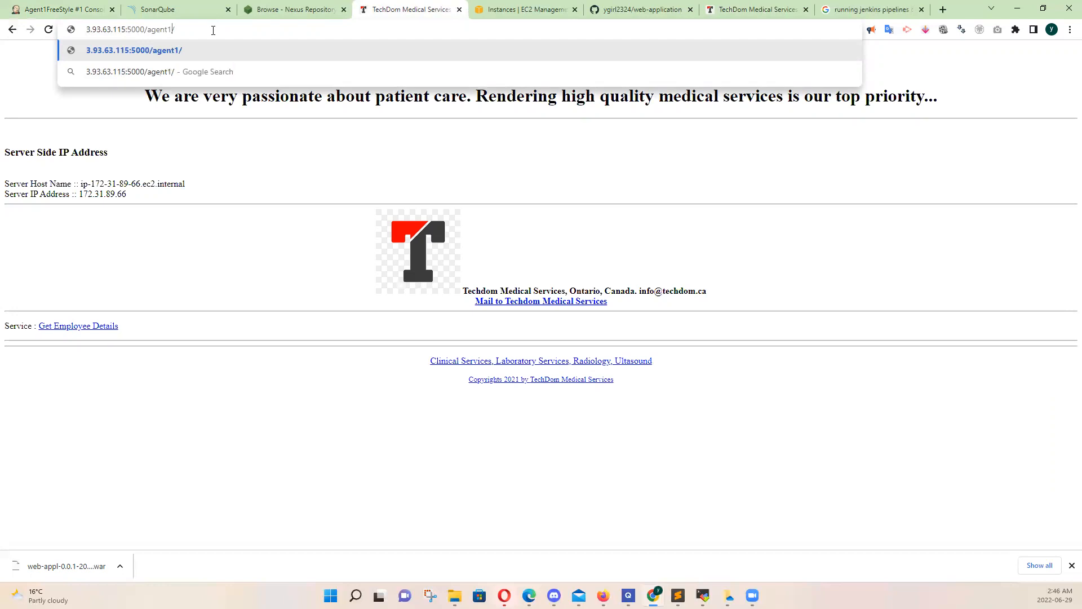
pyautogui.press('Return')
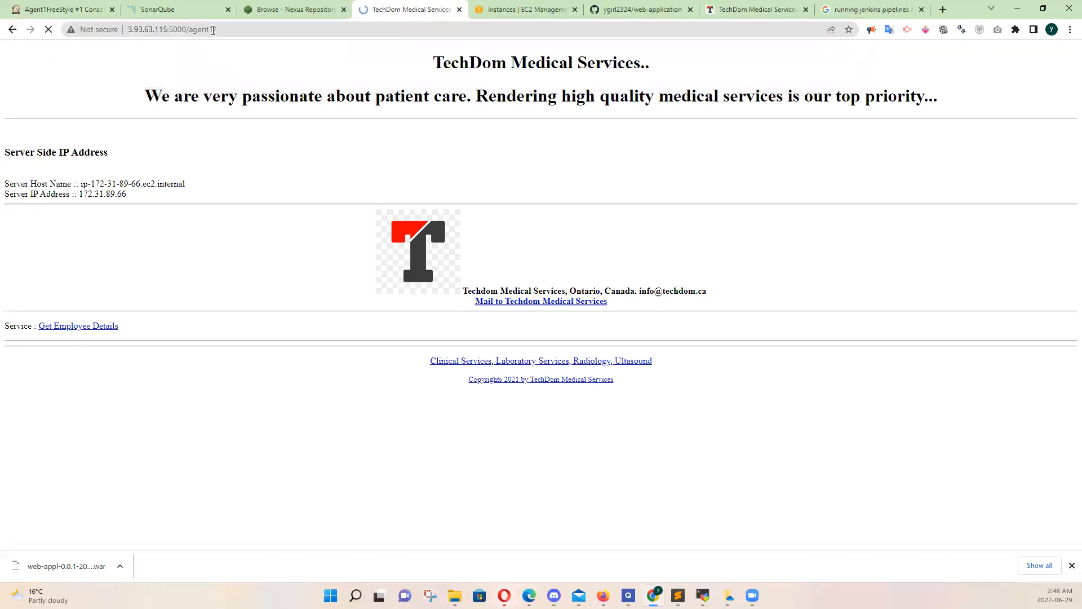